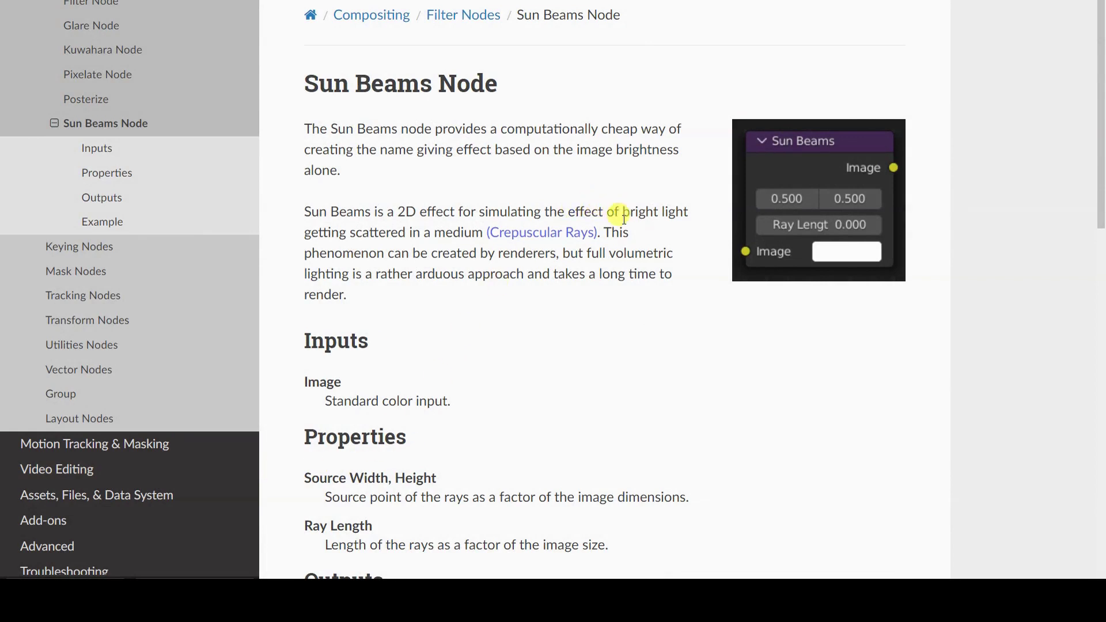
- Highlight the crepuscular-rays sentence on the Sun Beams Node manual page, then scroll down to Outputs
drag(623, 218, 602, 232)
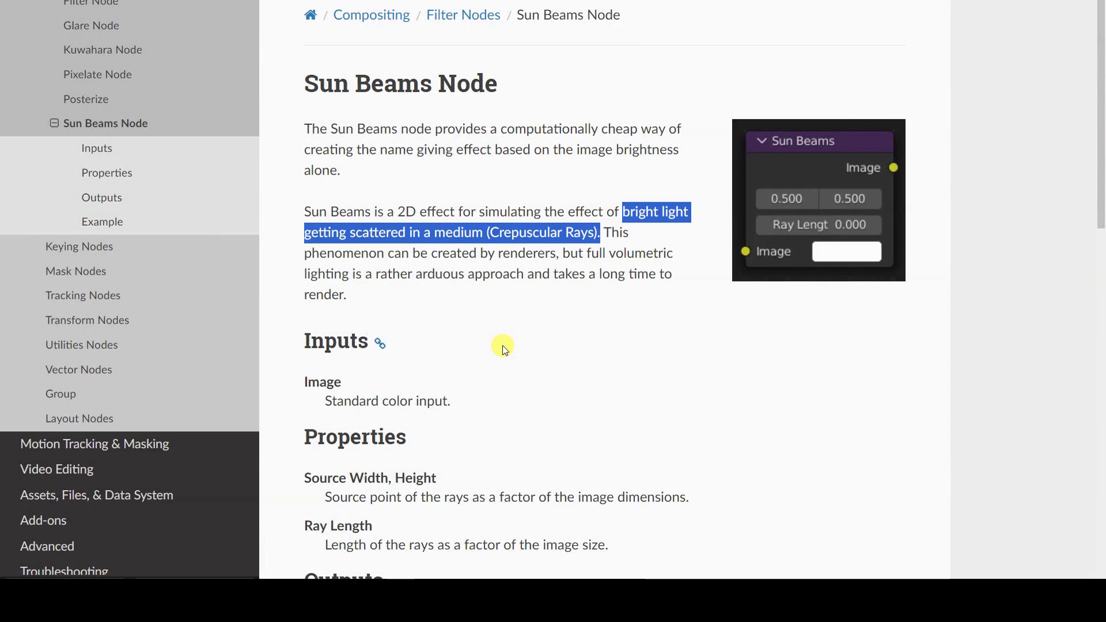
click(519, 292)
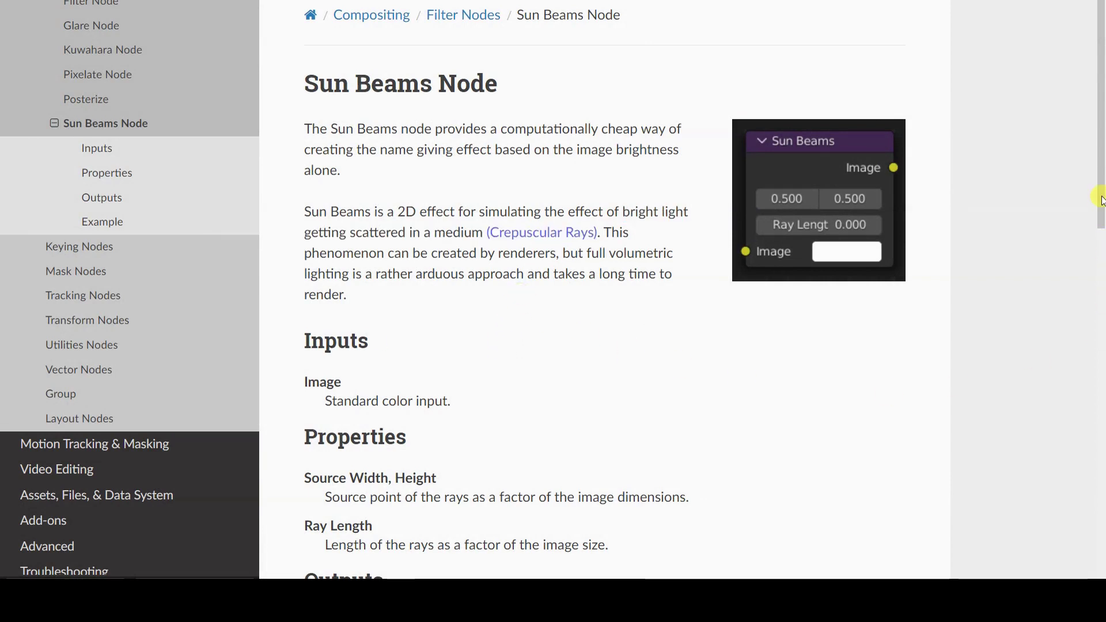
drag(1101, 200, 1088, 513)
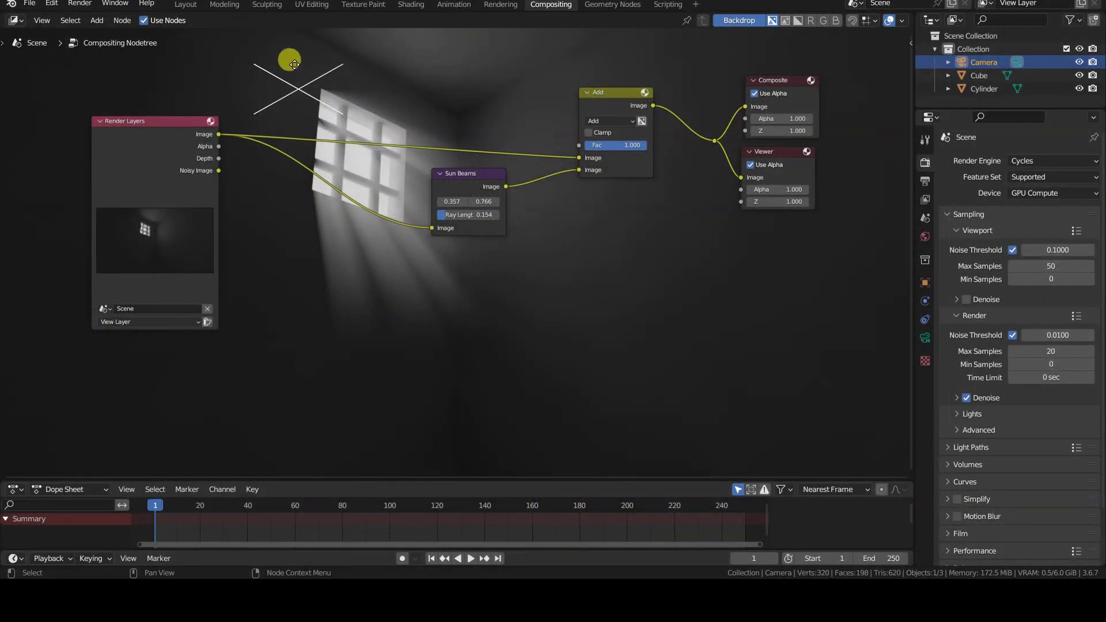
- Mute and unmute the Add node to compare the dark room render with and without beams
click(621, 98)
key(m)
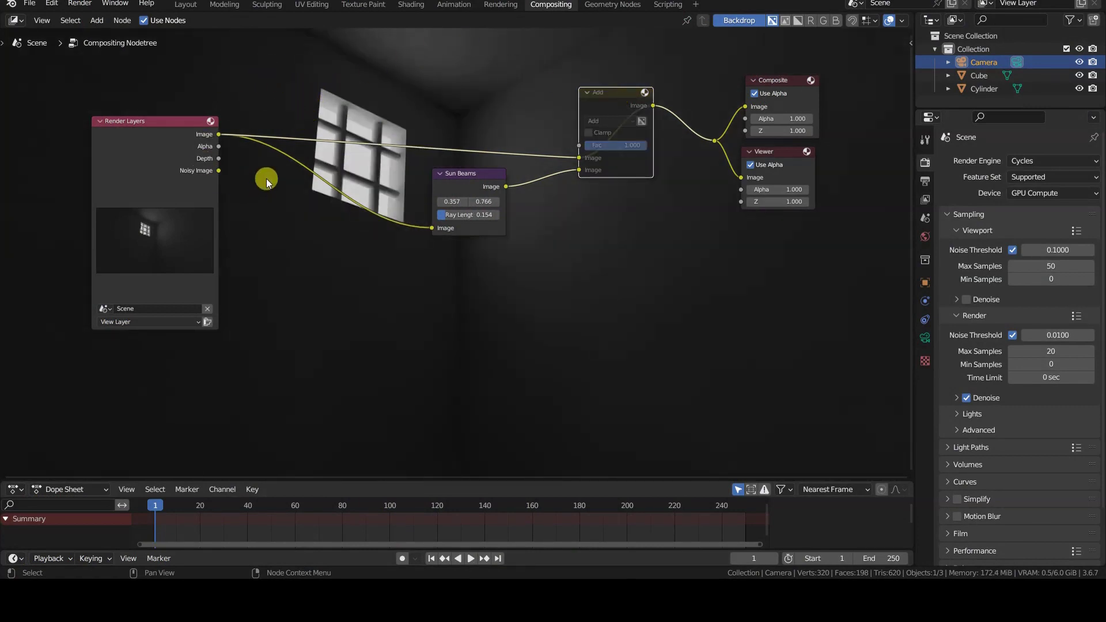
key(m)
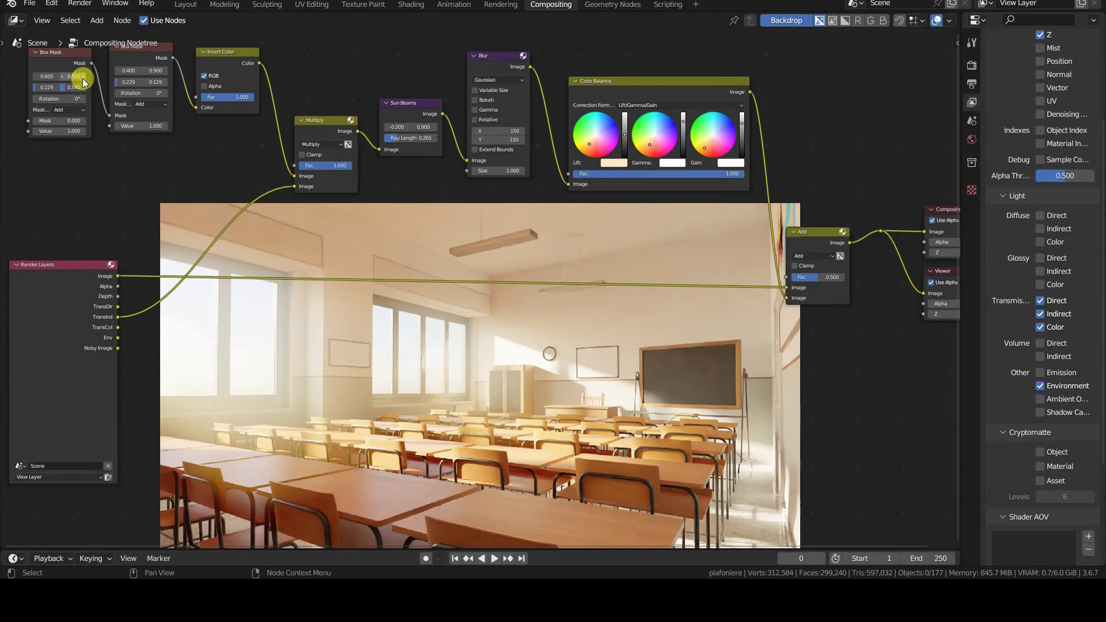
- Inspect the classroom example's Box Mask and Invert Color nodes and preview the inverted mask
click(76, 59)
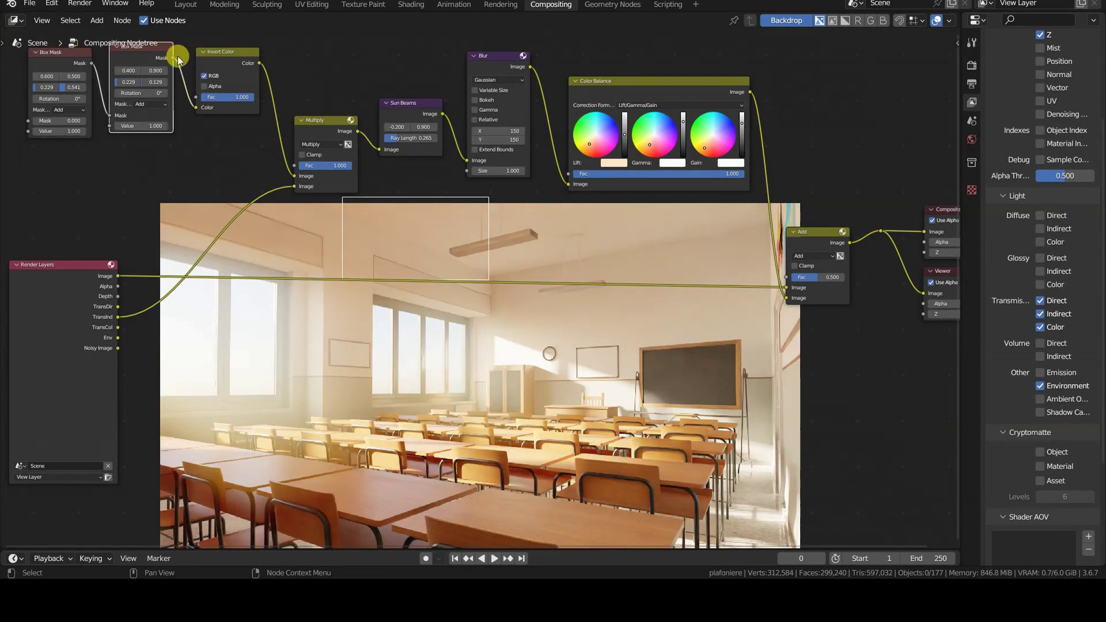
click(227, 48)
drag(259, 63, 865, 233)
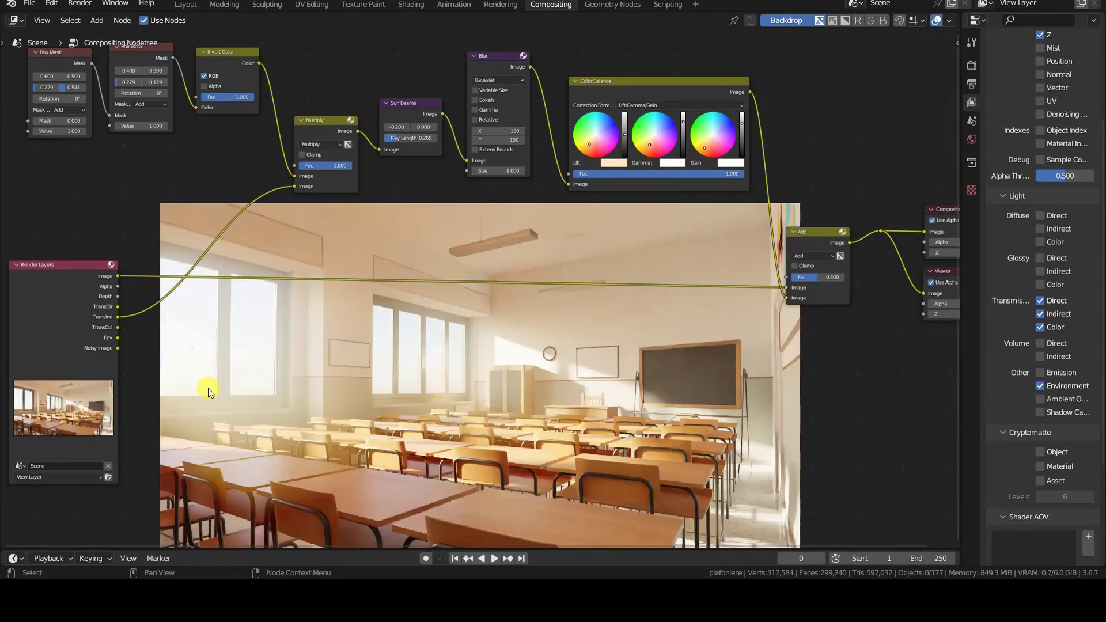
middle_drag(209, 388, 205, 432)
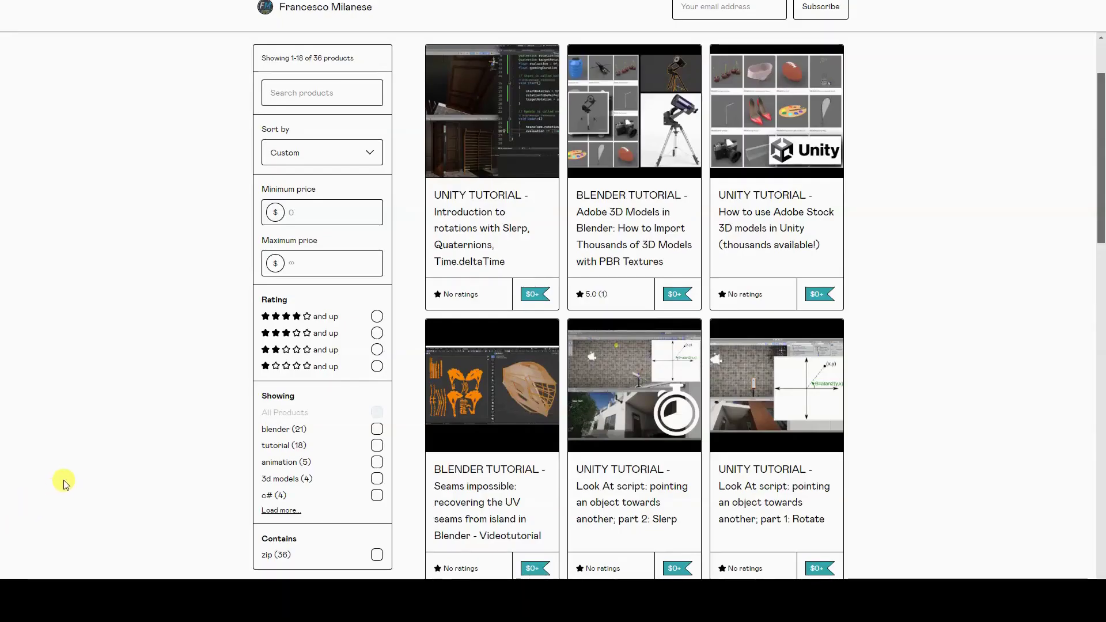
scroll(64, 484, down, 9)
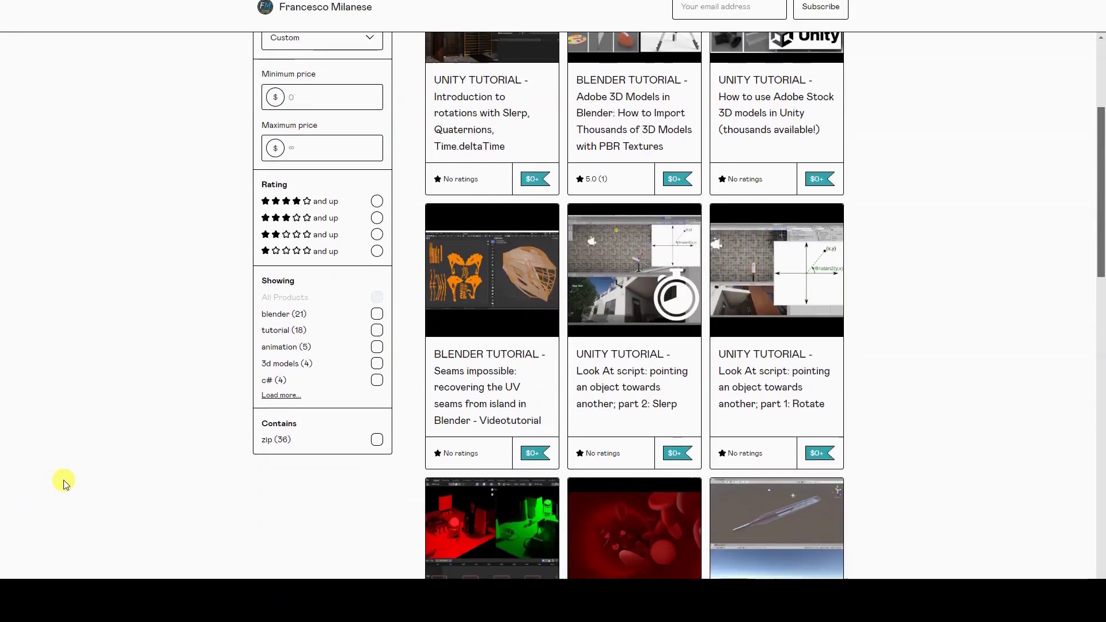
scroll(65, 484, down, 7)
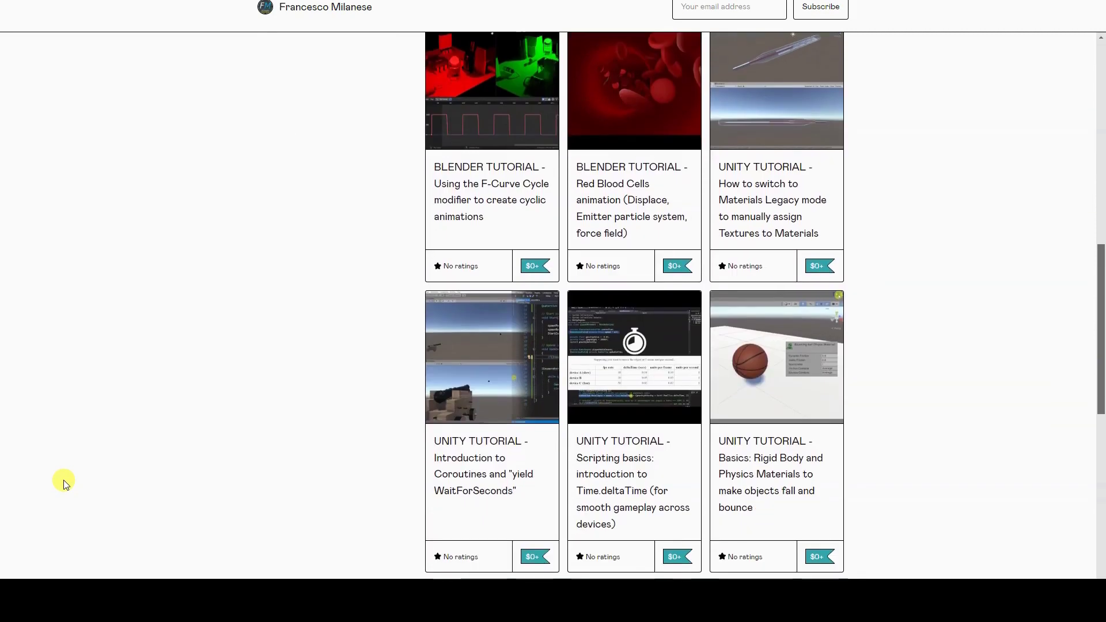
scroll(65, 484, down, 8)
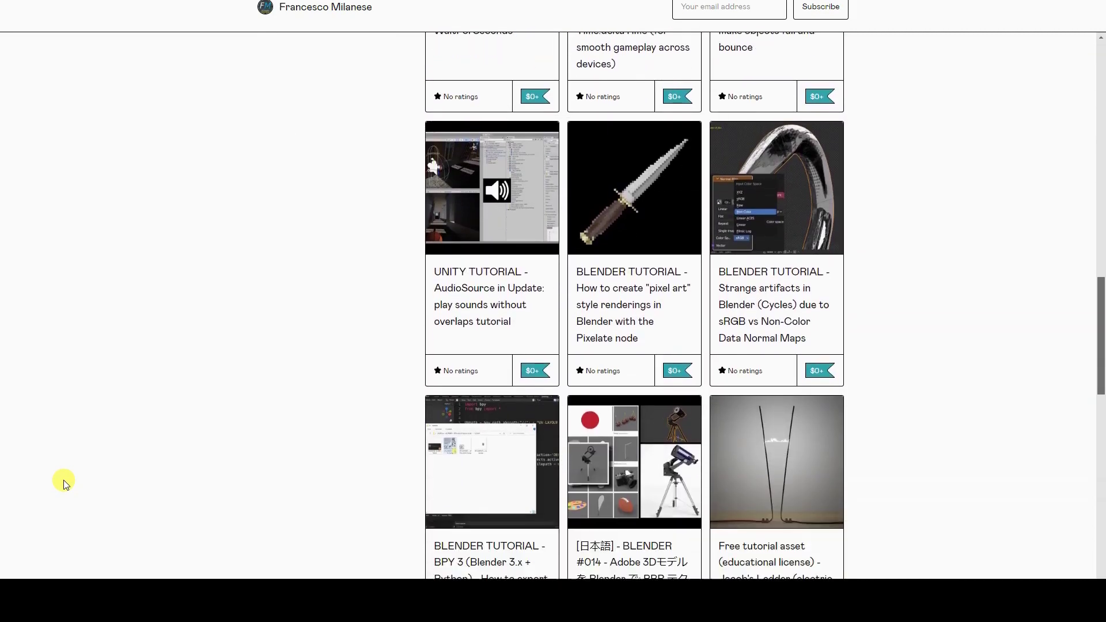
scroll(65, 484, down, 8)
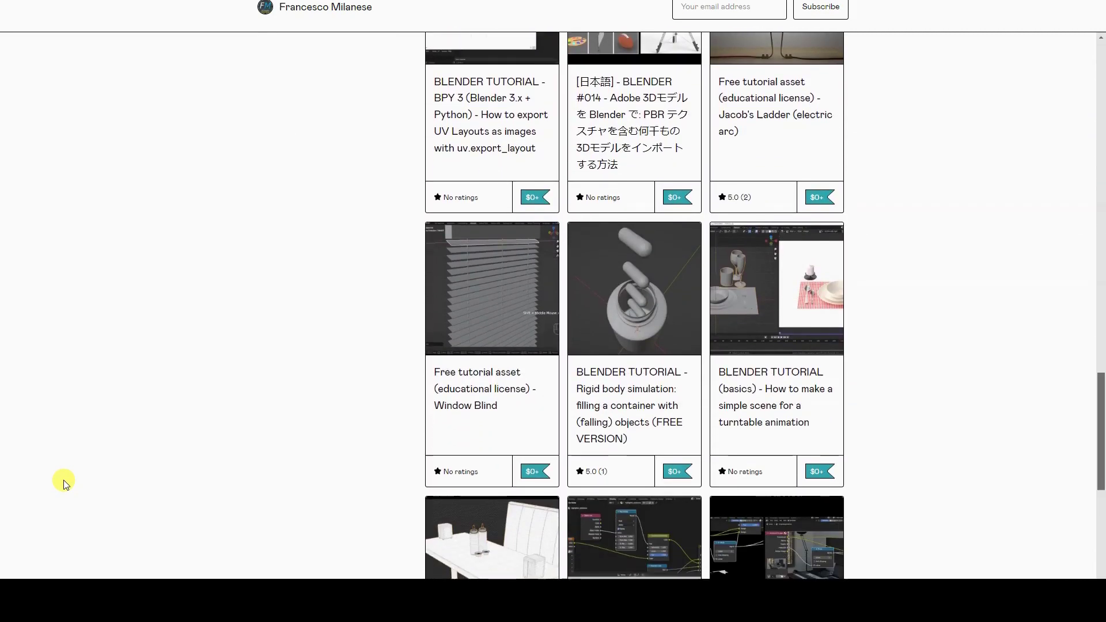
scroll(64, 484, down, 8)
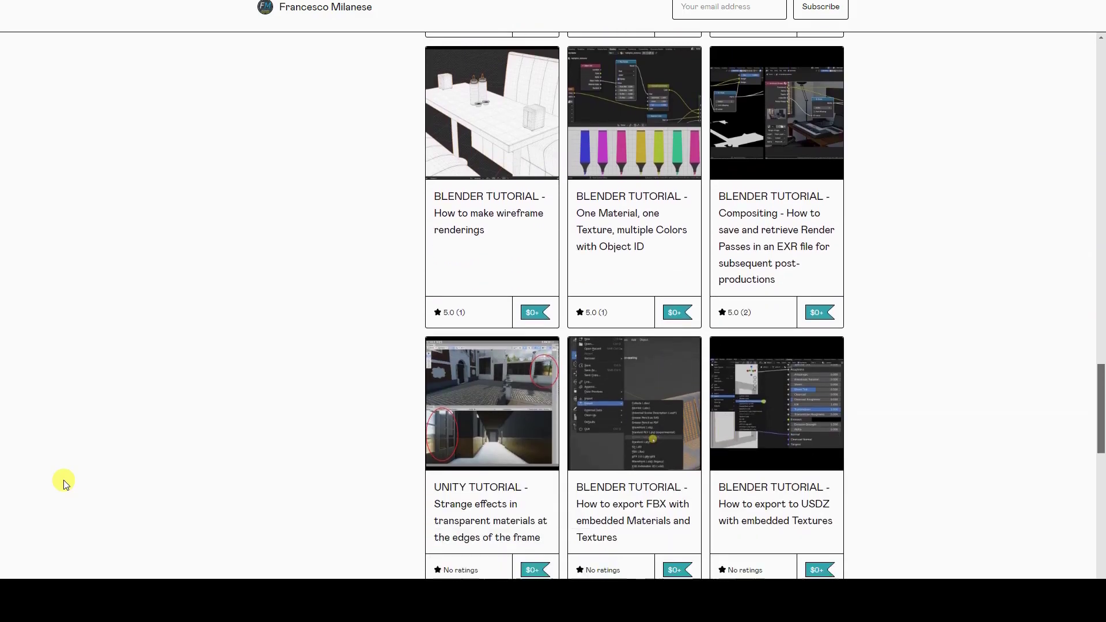
scroll(64, 484, down, 4)
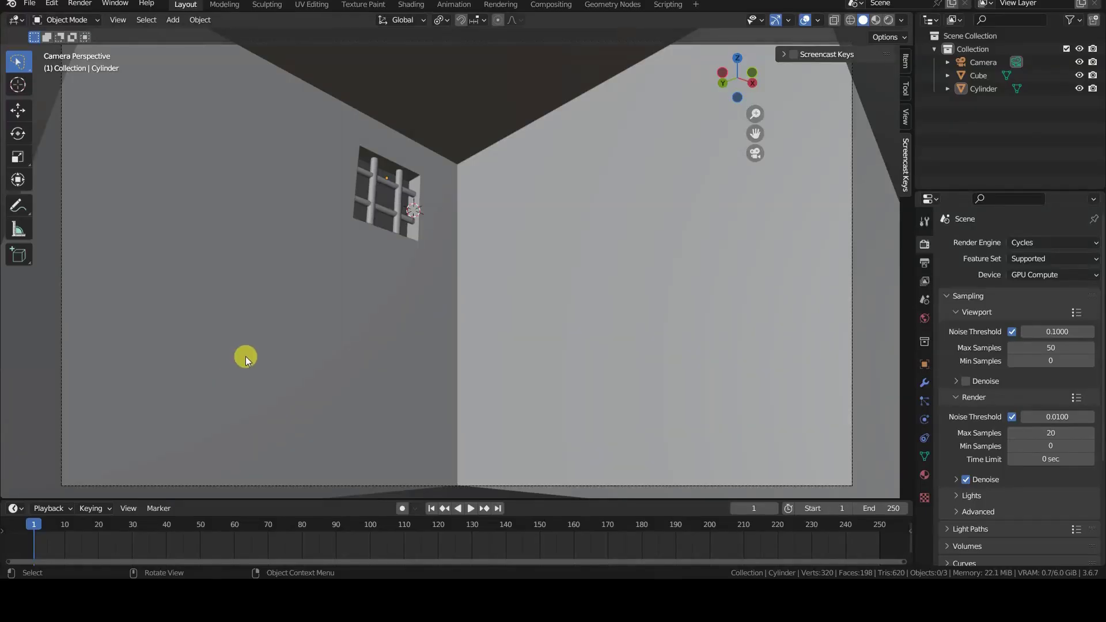
- Inspect the room in wireframe, return to the camera view in solid shading, and check World settings
key(KP_0)
key(z)
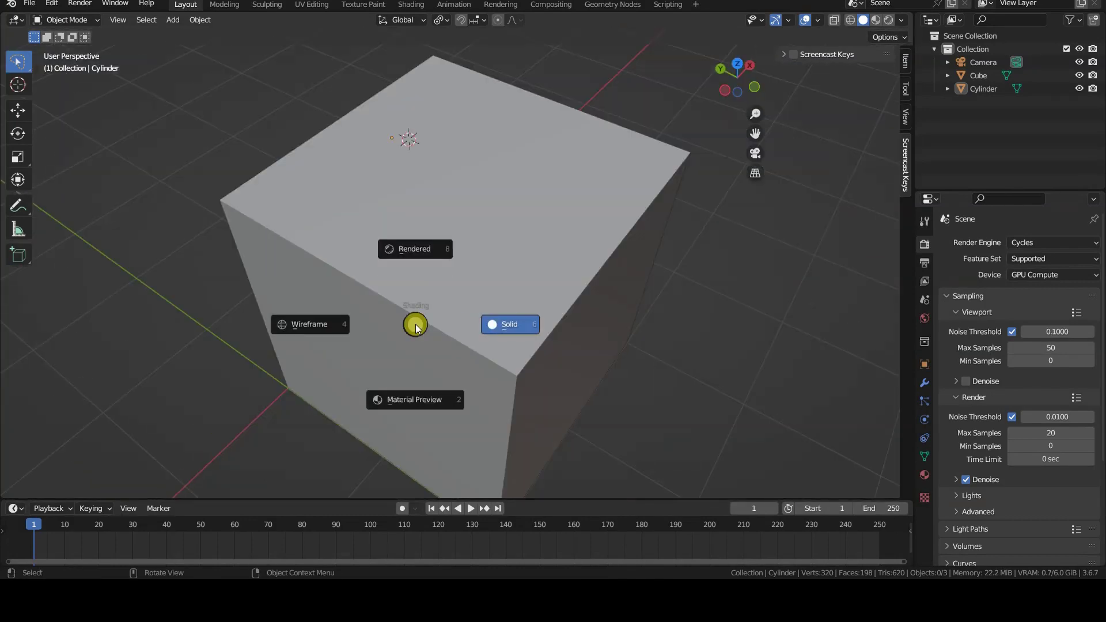
click(311, 321)
mouse_move(311, 321)
middle_down()
mouse_move(451, 288)
mouse_move(416, 403)
mouse_move(468, 361)
mouse_move(482, 292)
middle_up()
click(416, 403)
key(KP_0)
key(z)
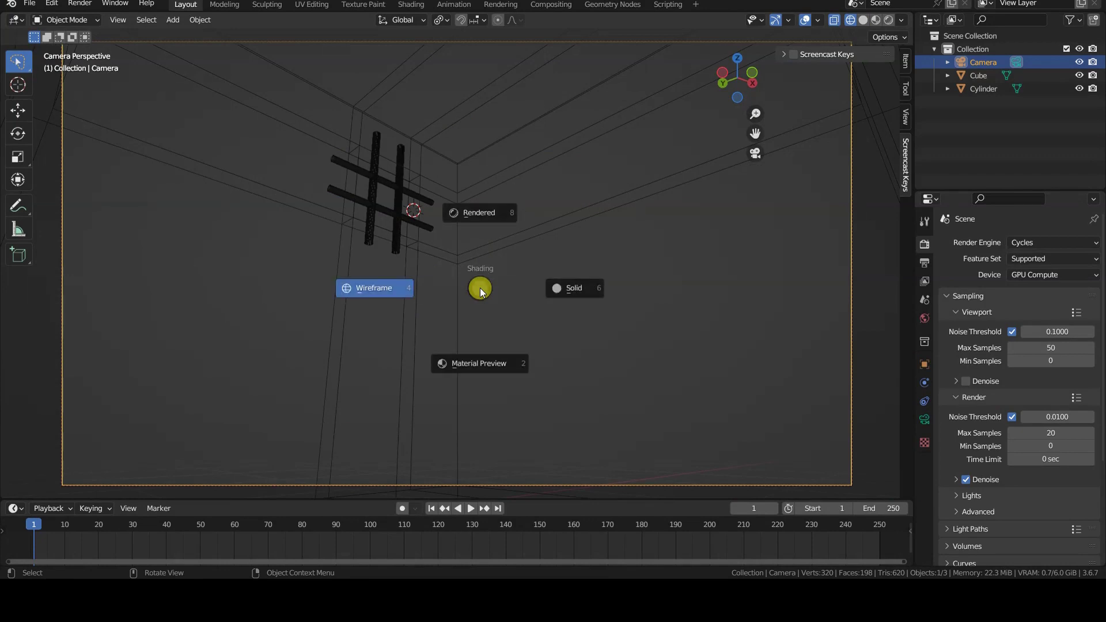
click(554, 288)
click(924, 318)
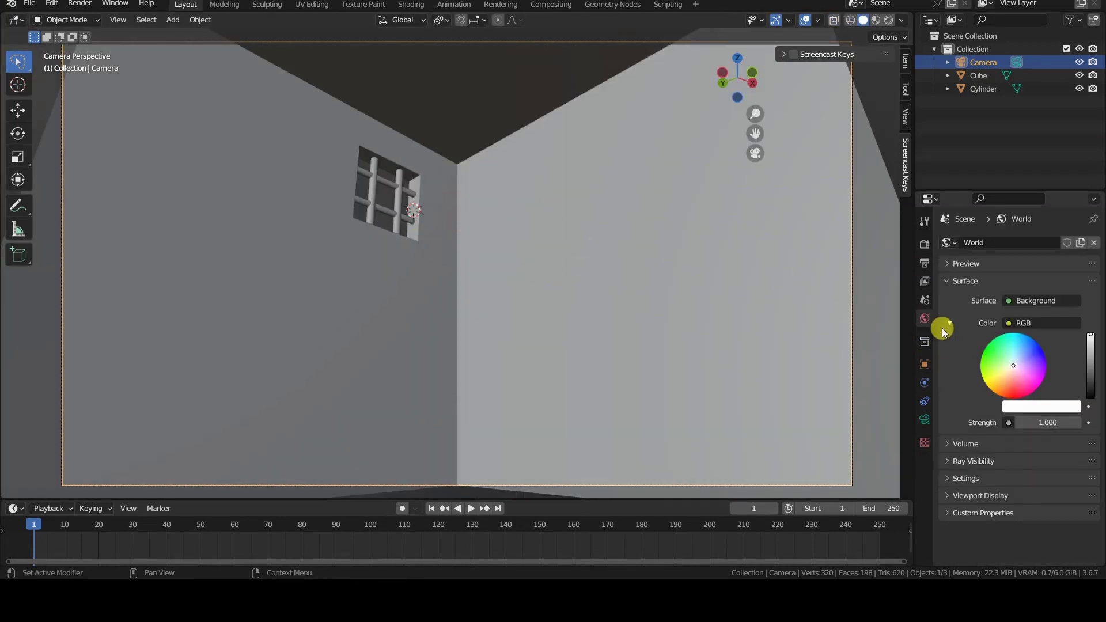
- Switch to the Compositing workspace with an enlarged node editor centred on Render Layers and Composite
click(562, 5)
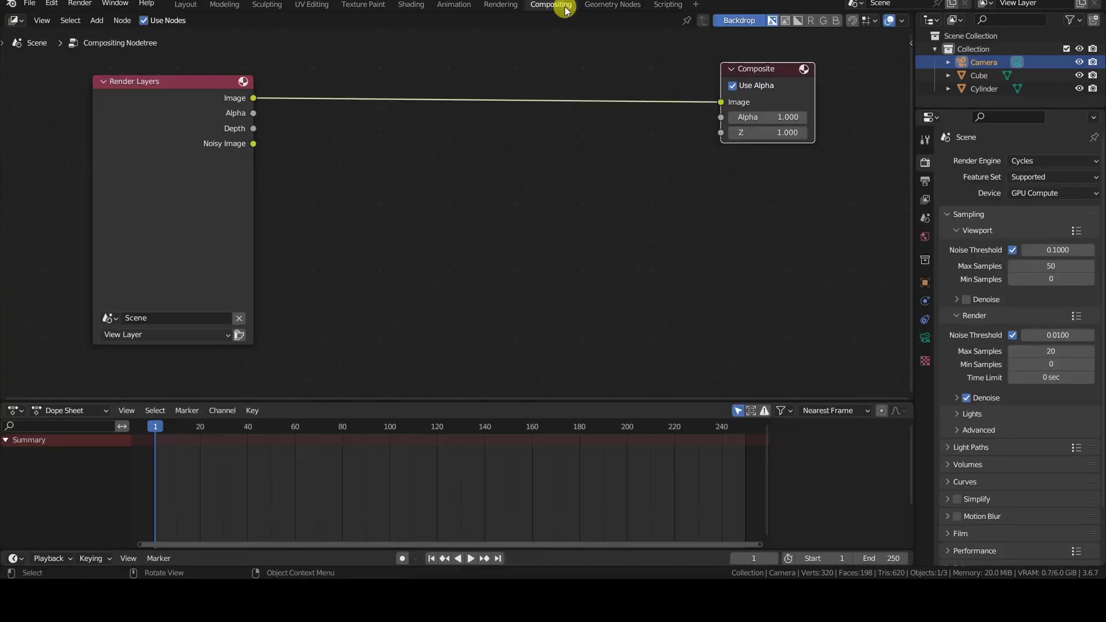
drag(656, 395, 654, 474)
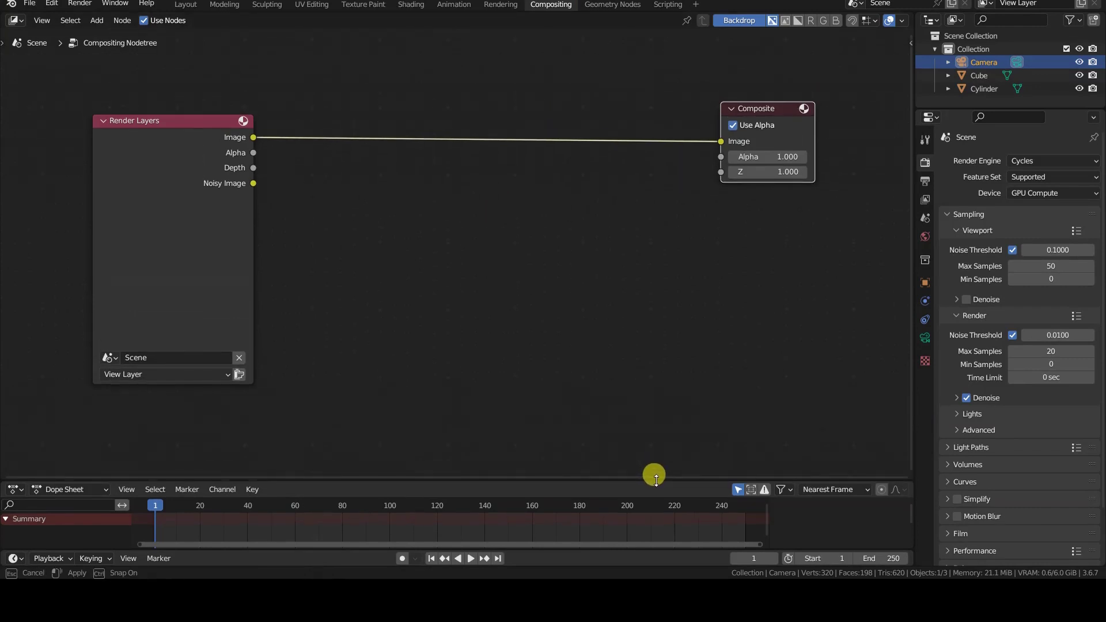
scroll(541, 330, down, 1)
middle_drag(541, 329, 528, 294)
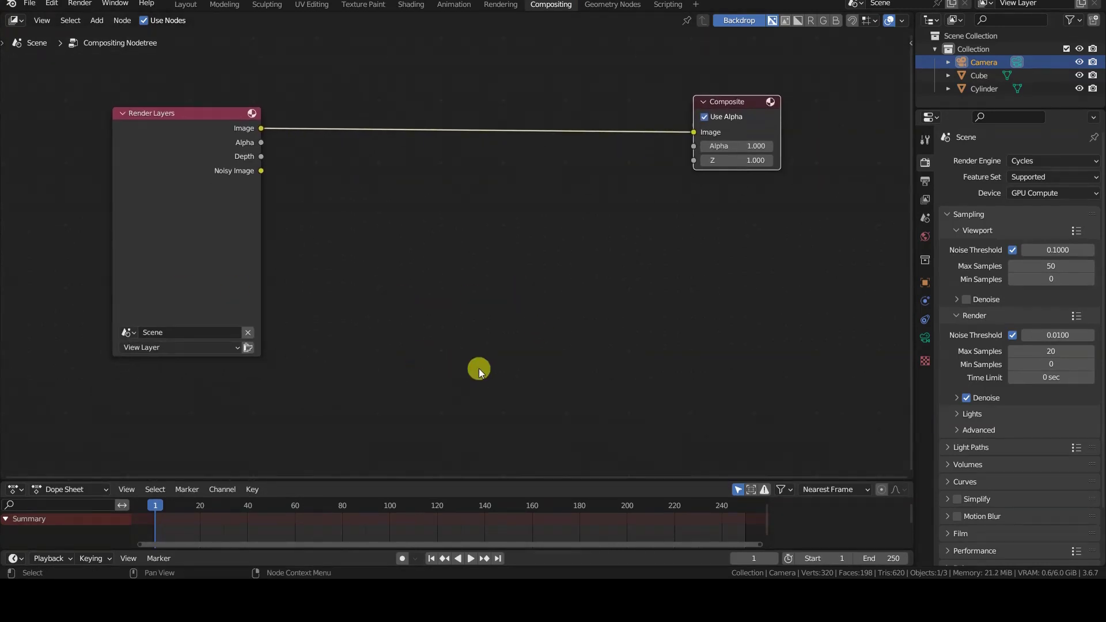
- Render the dark room frame with F12, then close the Render Result window
key(F12)
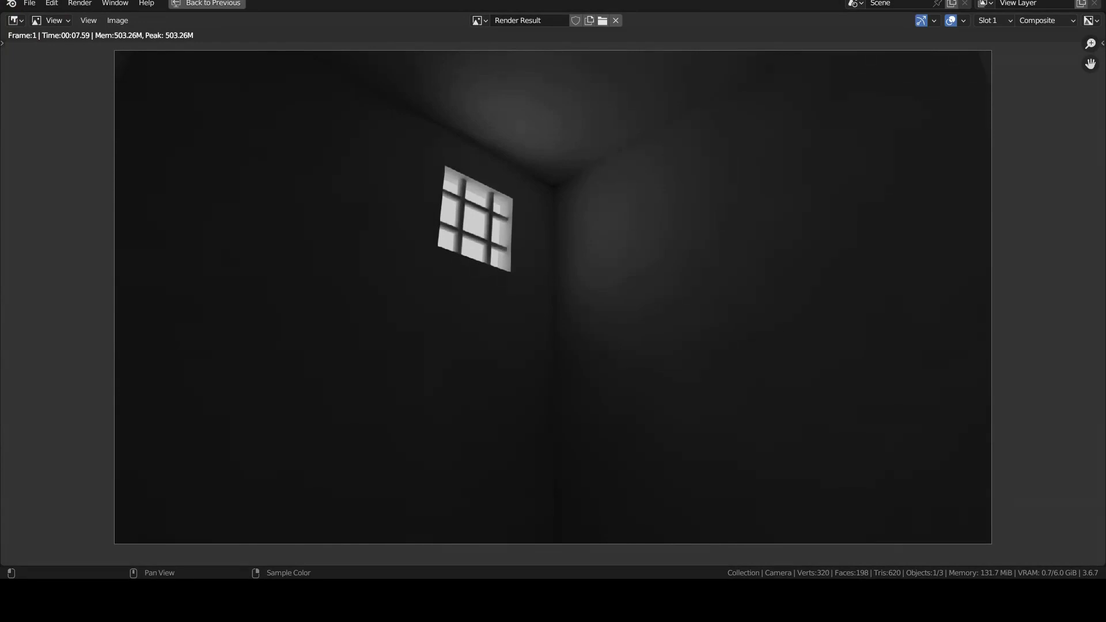
key(Escape)
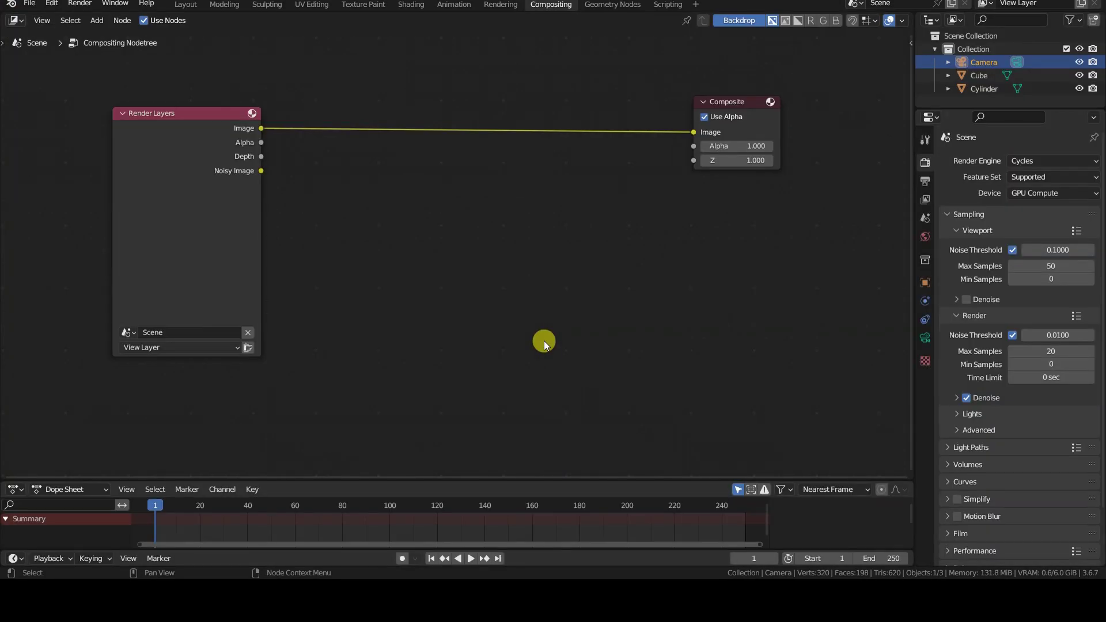
- Add a Sun Beams filter node onto the link between Render Layers and Composite
key(shift+a)
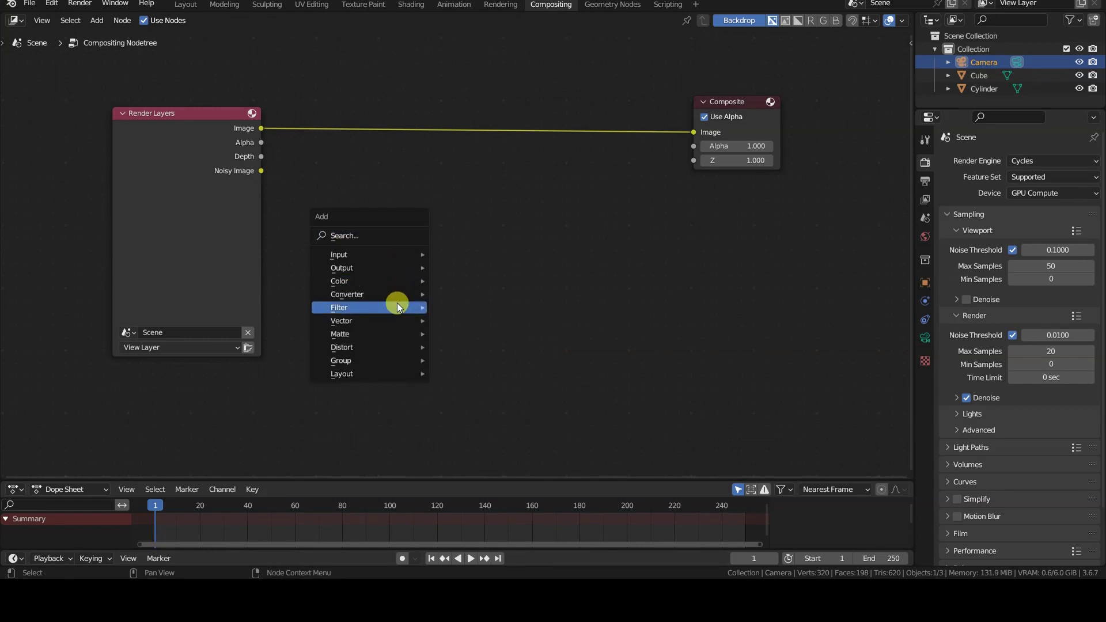
mouse_move(396, 306)
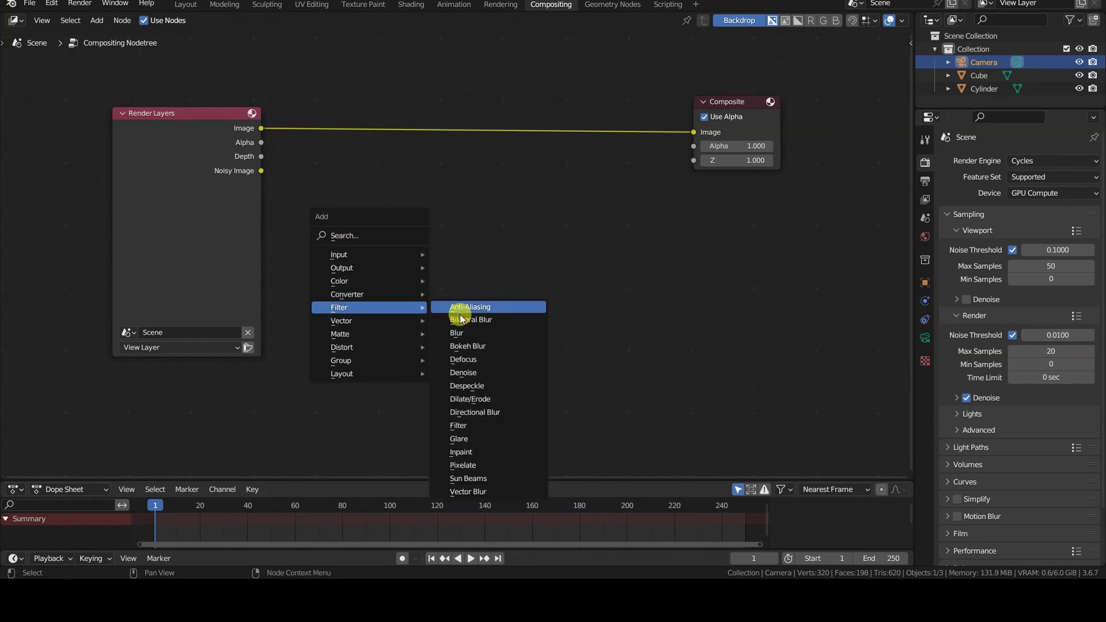
click(516, 479)
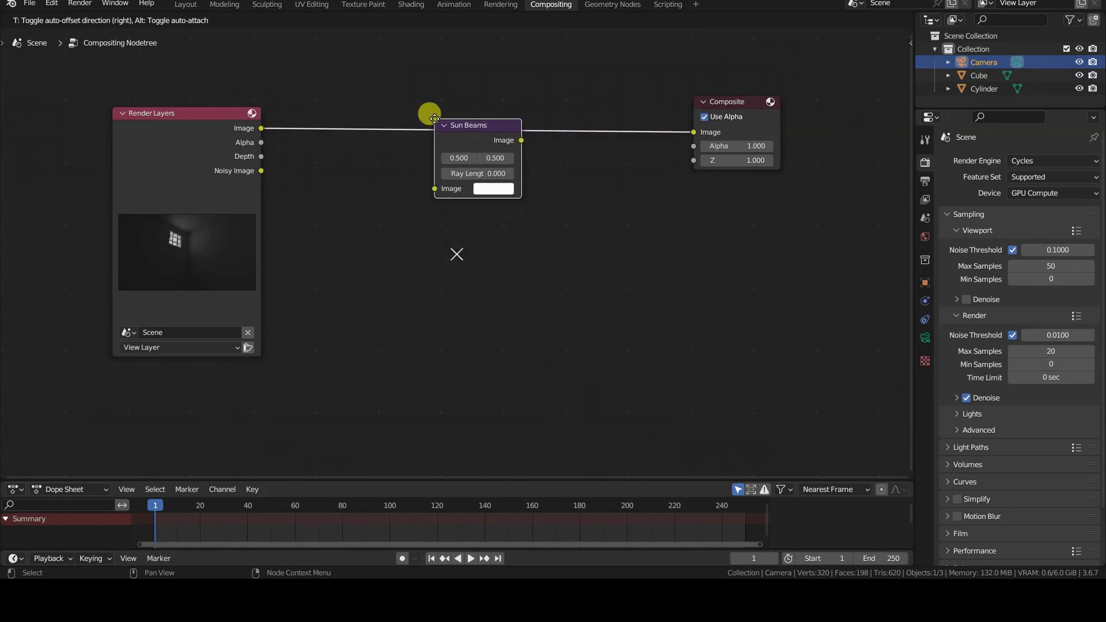
click(430, 101)
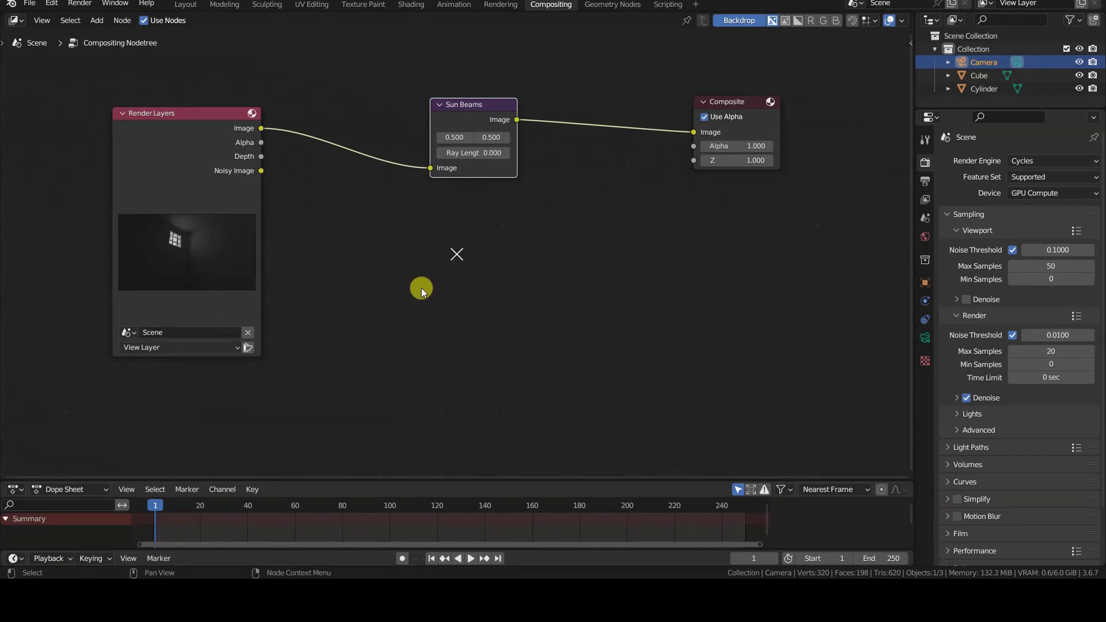
- Add a Viewer node below the Composite node
key(shift+a)
mouse_move(733, 182)
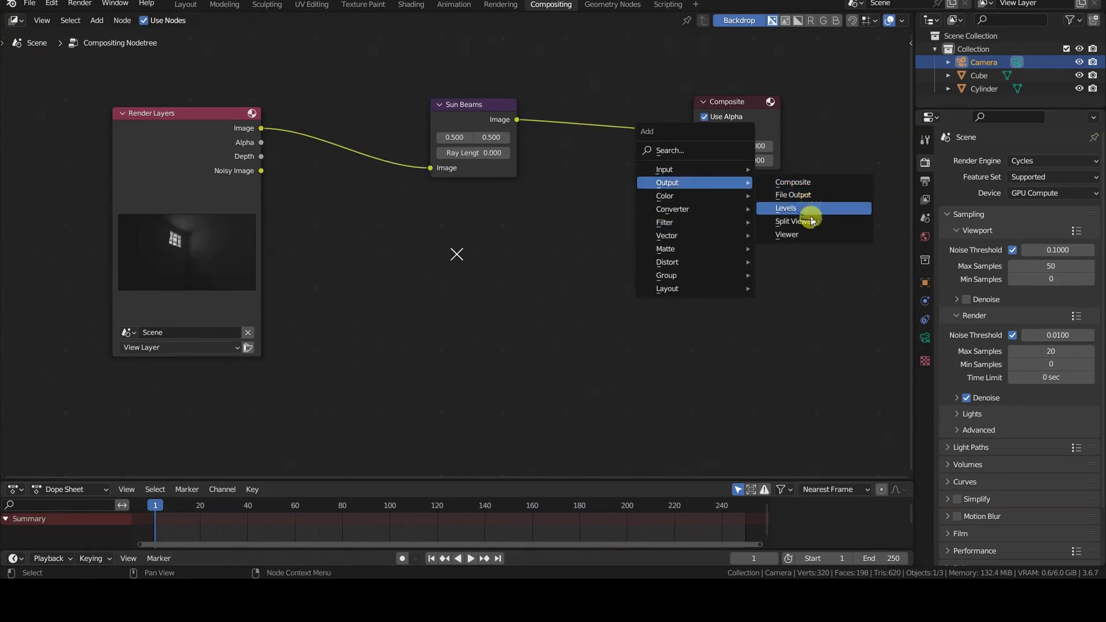
click(787, 234)
click(687, 172)
- Feed Sun Beams to the Viewer through a reroute point, and raise ray length from zero
key(shift+a)
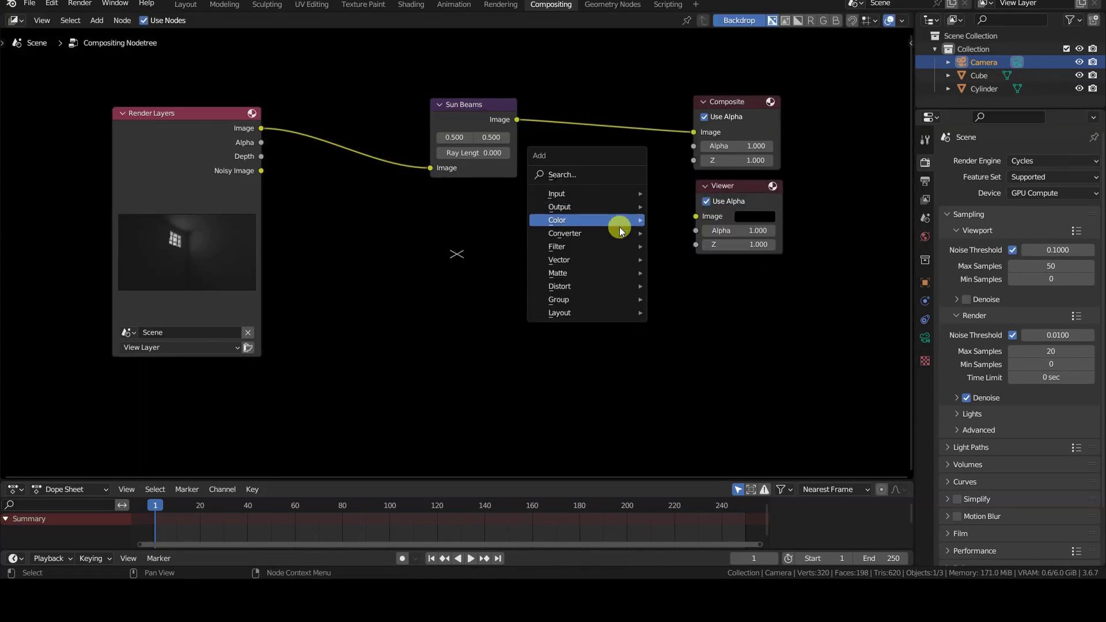
mouse_move(627, 312)
click(690, 323)
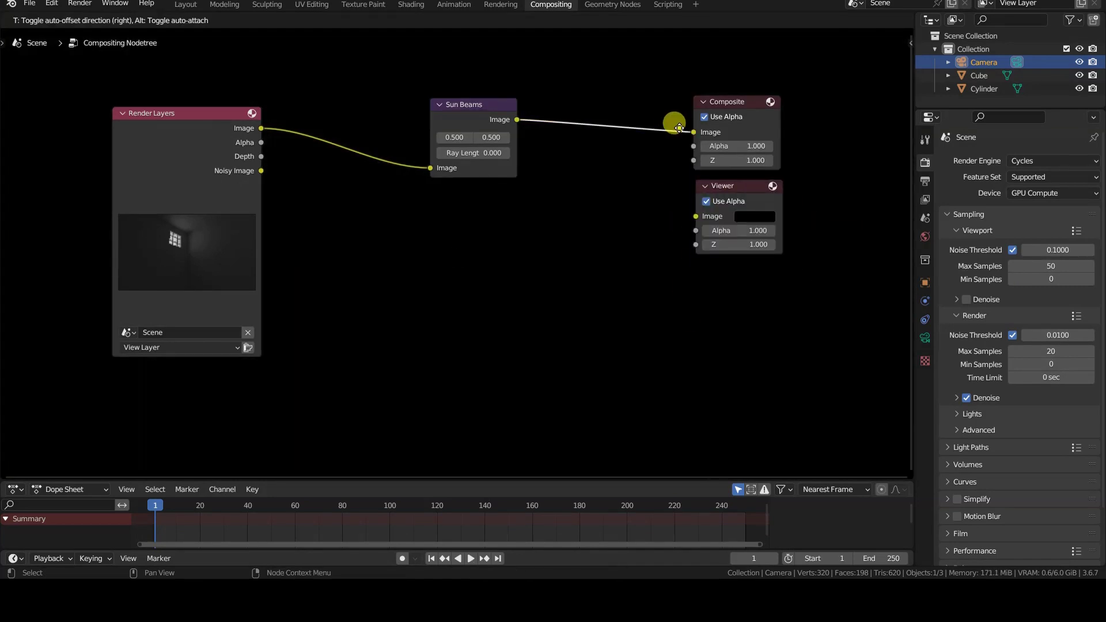
click(634, 130)
drag(634, 130, 695, 216)
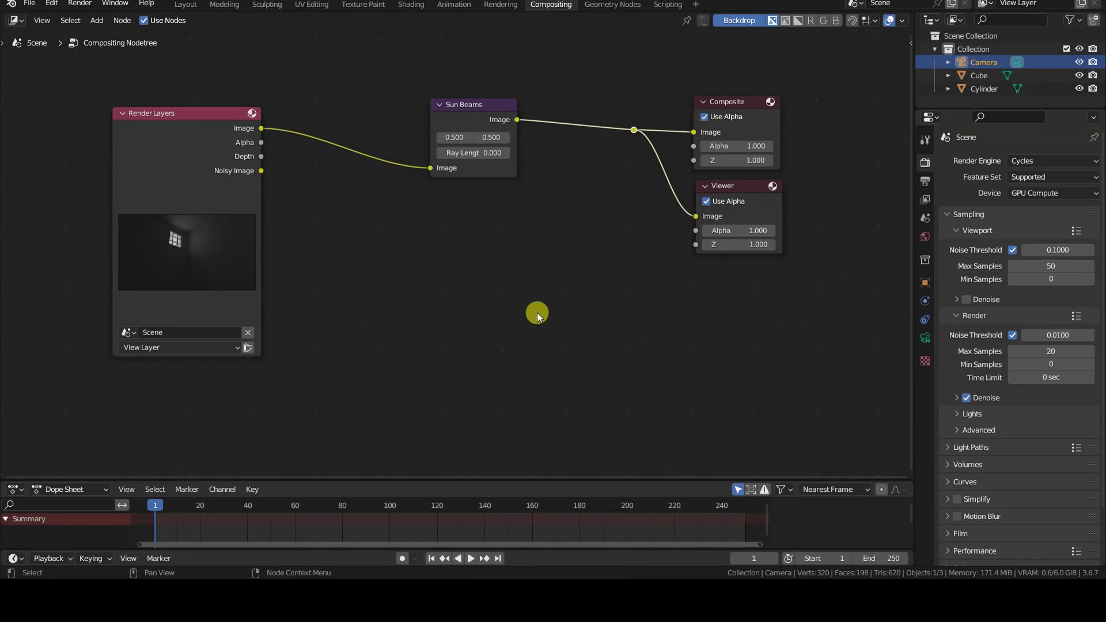
click(470, 105)
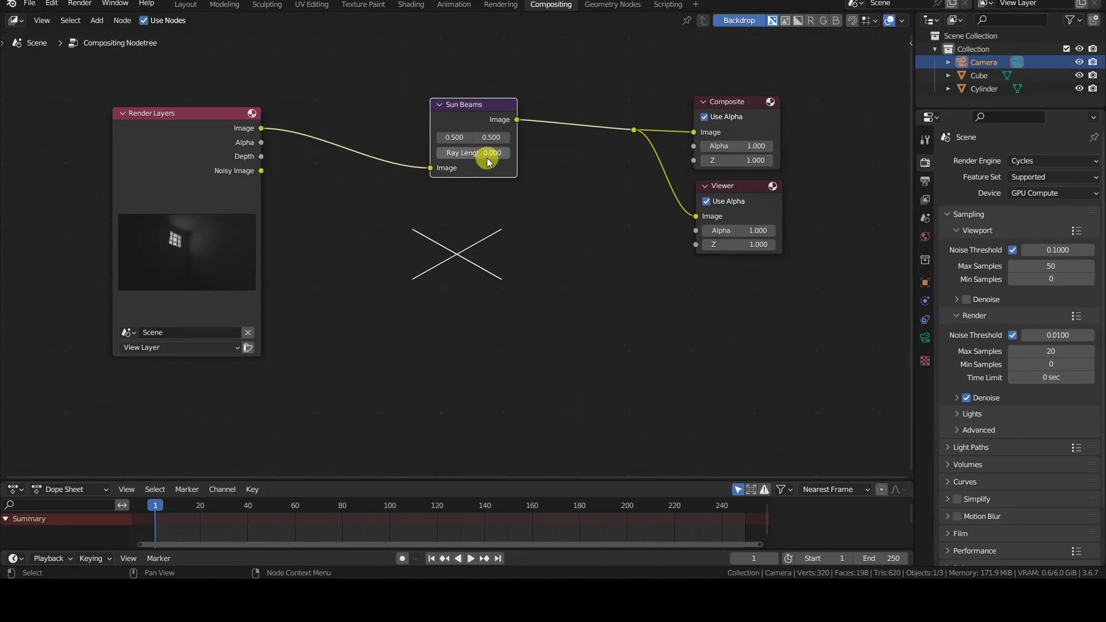
drag(489, 153, 449, 155)
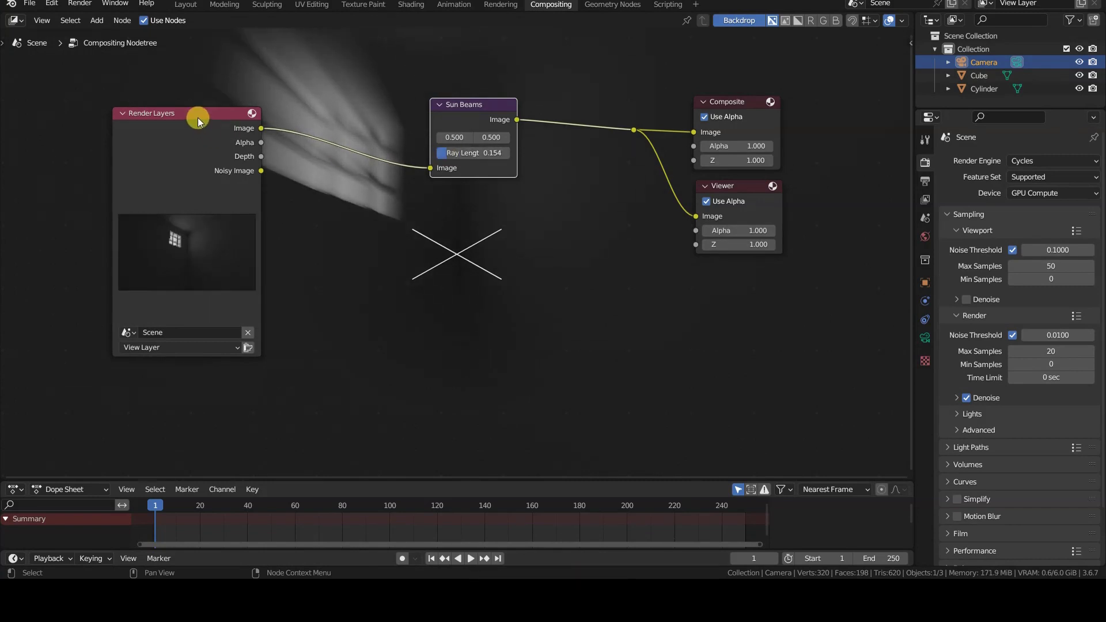
- Rearrange Render Layers, Composite, Viewer and the reroute point into a tidy layout
drag(197, 112, 115, 93)
drag(708, 104, 825, 51)
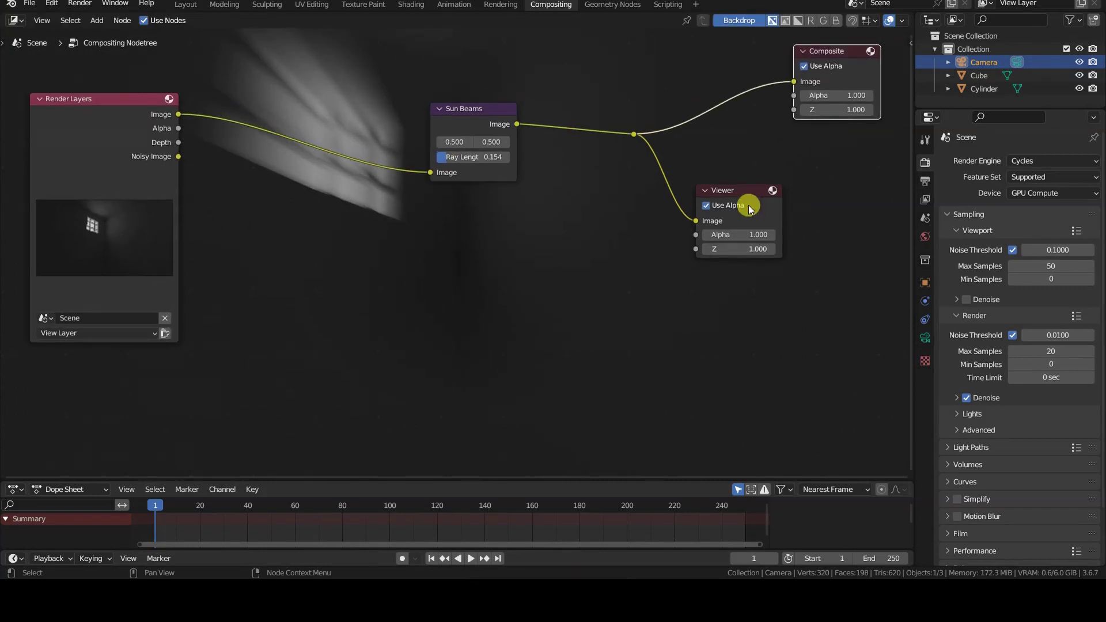
drag(739, 186, 831, 133)
drag(637, 134, 757, 122)
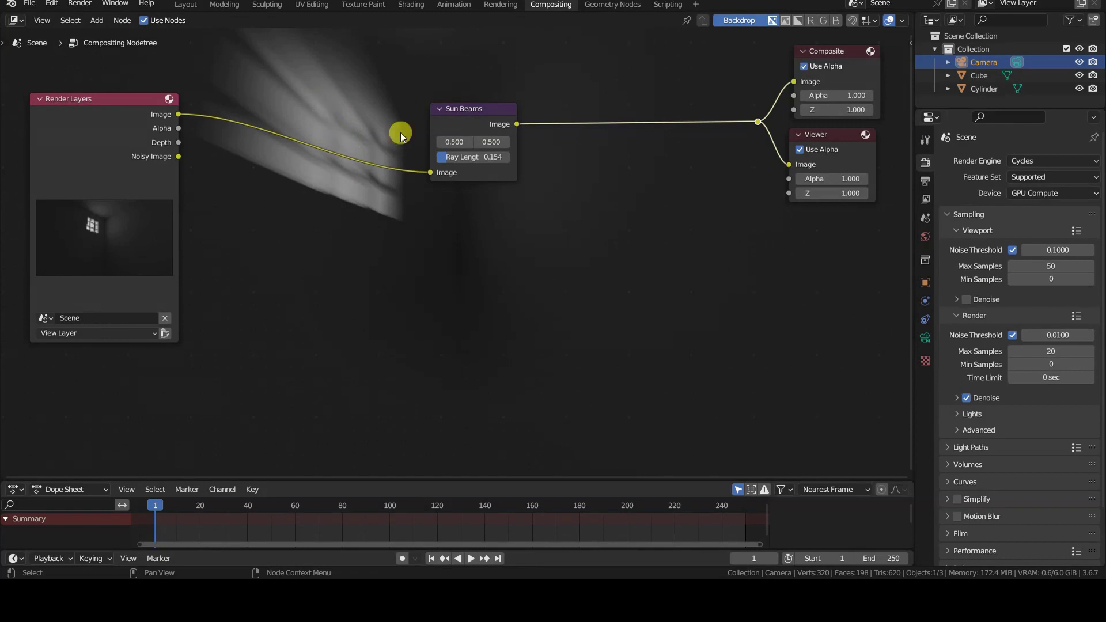
- Set ray length to about 0.147 and move the beam source up-left toward the window
mouse_move(492, 156)
mouse_down()
mouse_move(461, 156)
mouse_move(486, 157)
mouse_up()
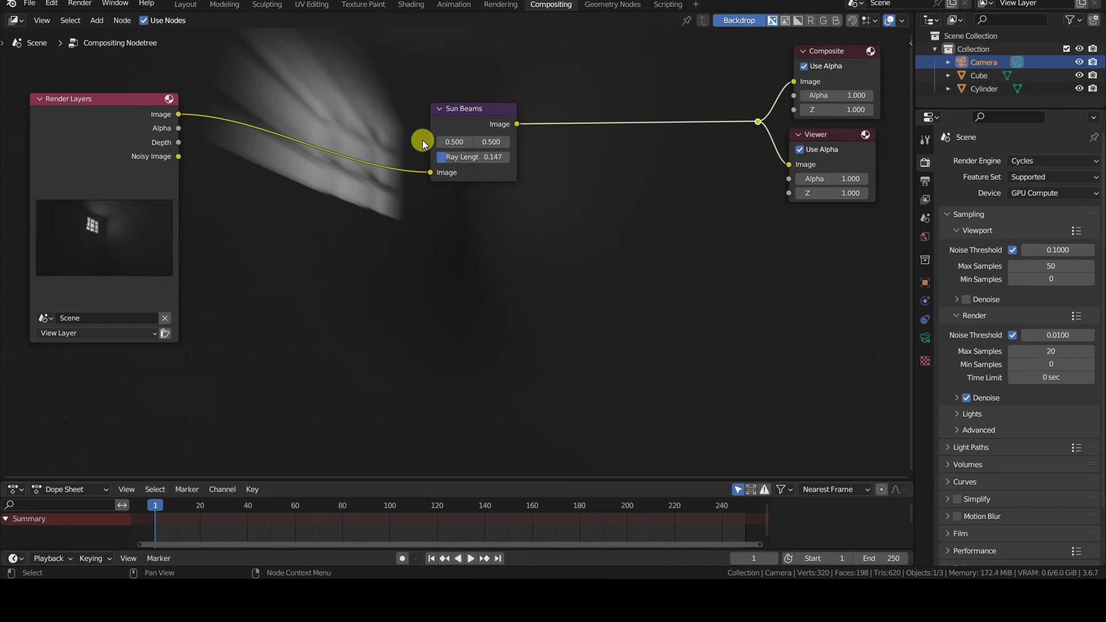
click(471, 113)
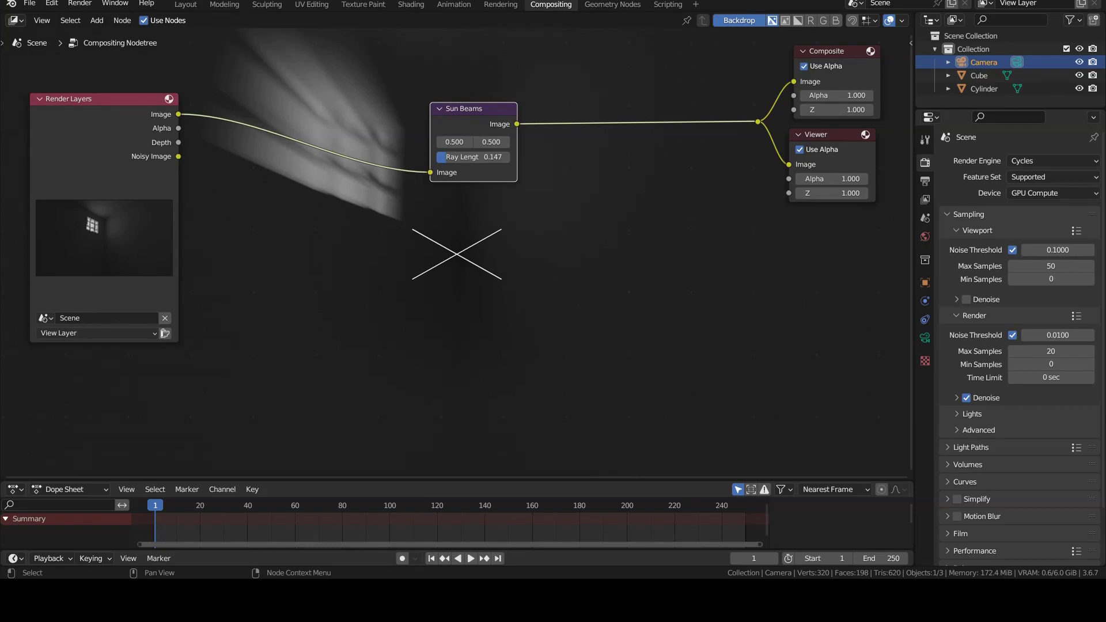
drag(453, 267, 301, 109)
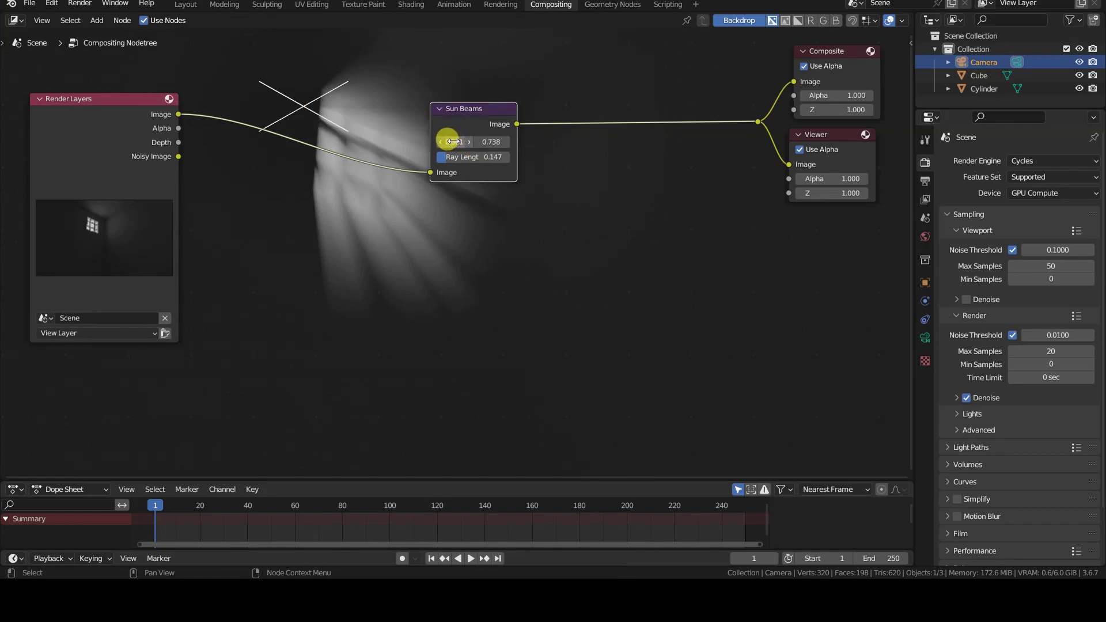
- Undo the runaway beam source adjustment and reset the source coordinates to zero
drag(455, 141, 404, 142)
drag(490, 142, 650, 142)
key(ctrl+z)
key(ctrl+z)
key(ctrl+z)
key(ctrl+z)
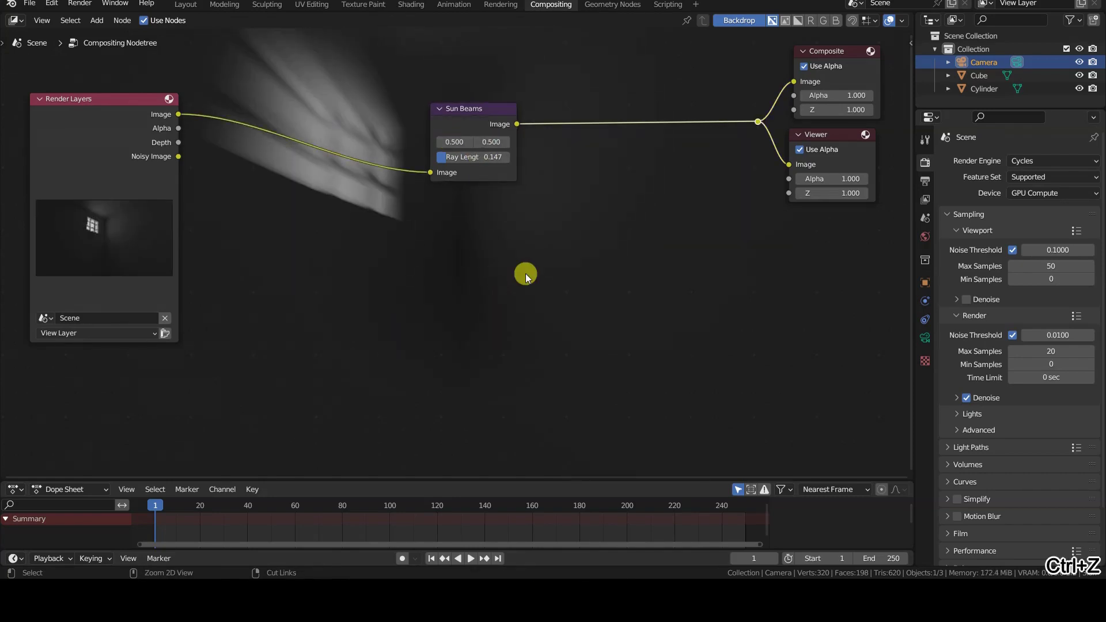
key(BackSpace)
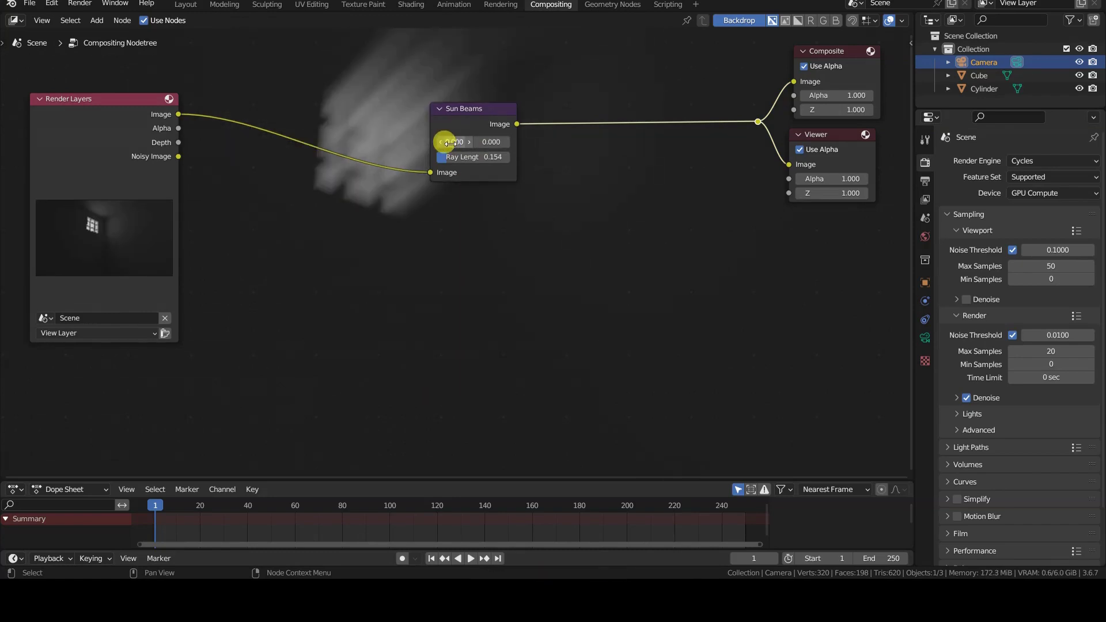
- Place the beam source on the window at 0.357, 0.766, then toggle mute to compare
scroll(486, 307, down, 2)
scroll(486, 307, up, 1)
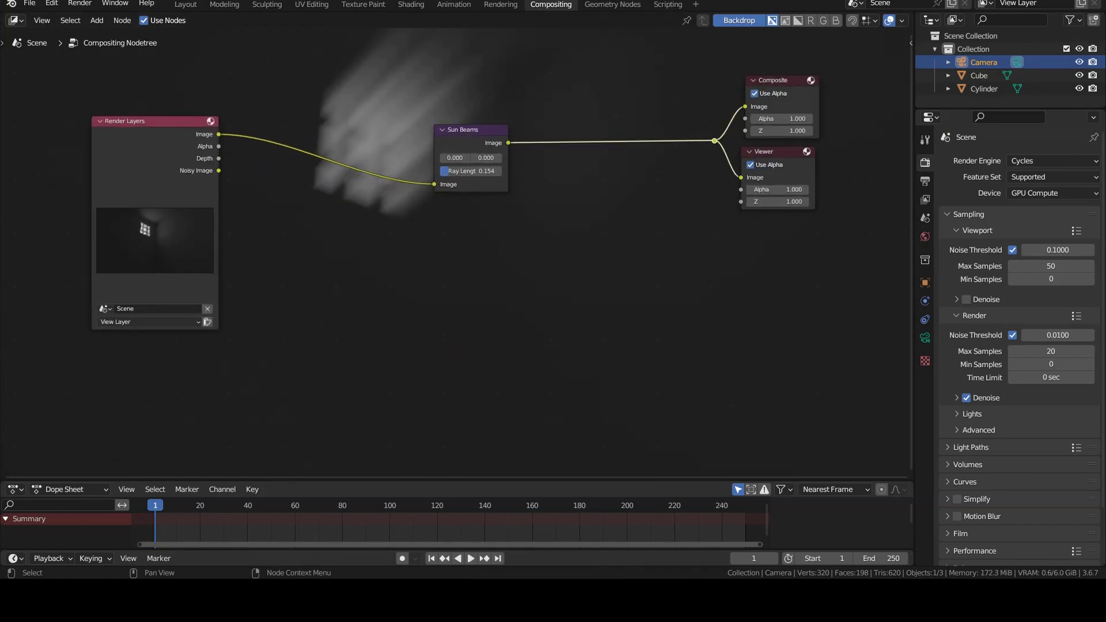
click(471, 128)
drag(464, 249, 302, 95)
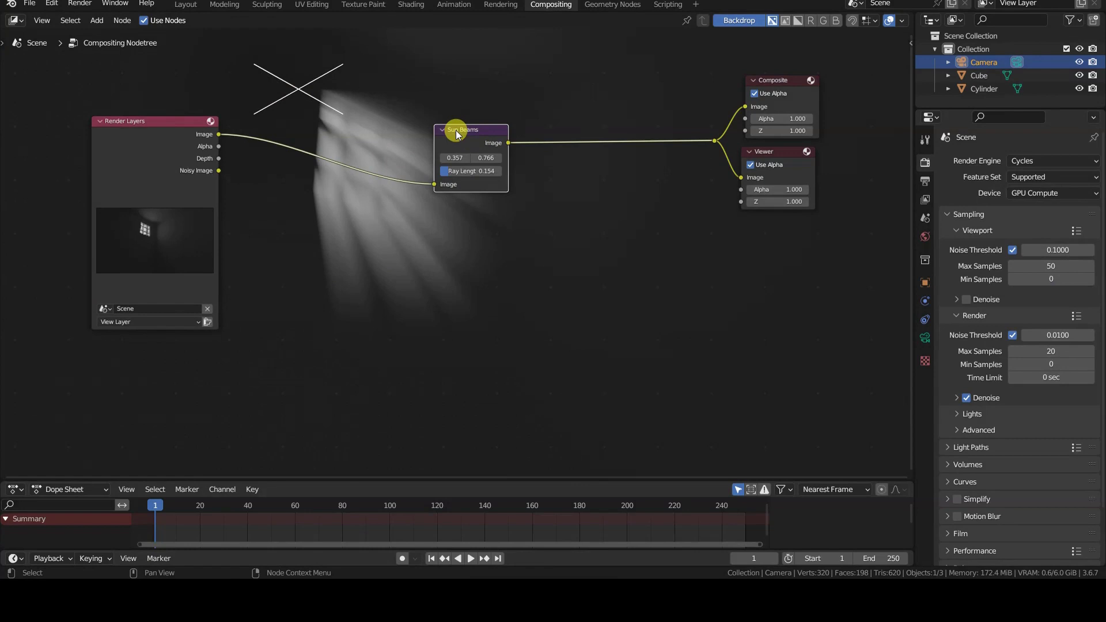
key(m)
key(m)
key(m)
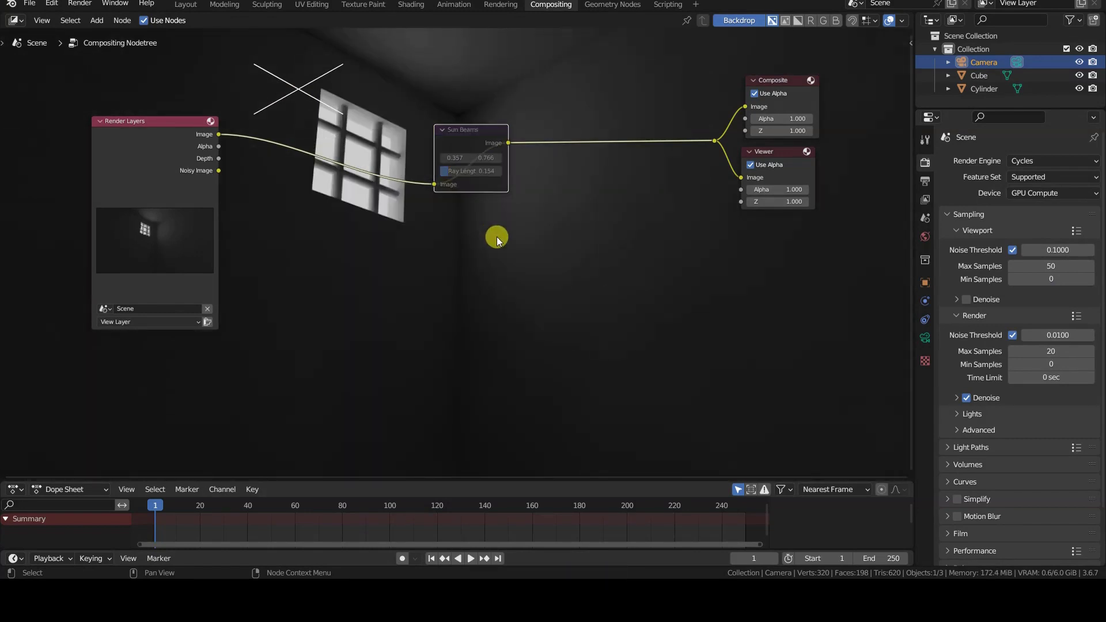
key(m)
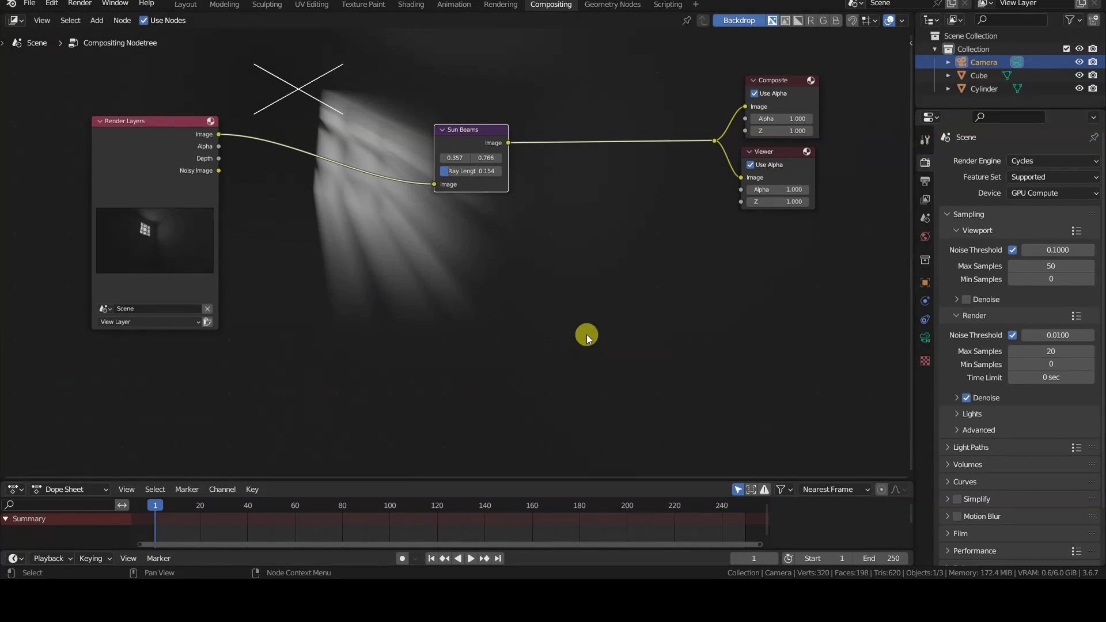
- Add a Mix node and set its blend mode to Add
key(shift+a)
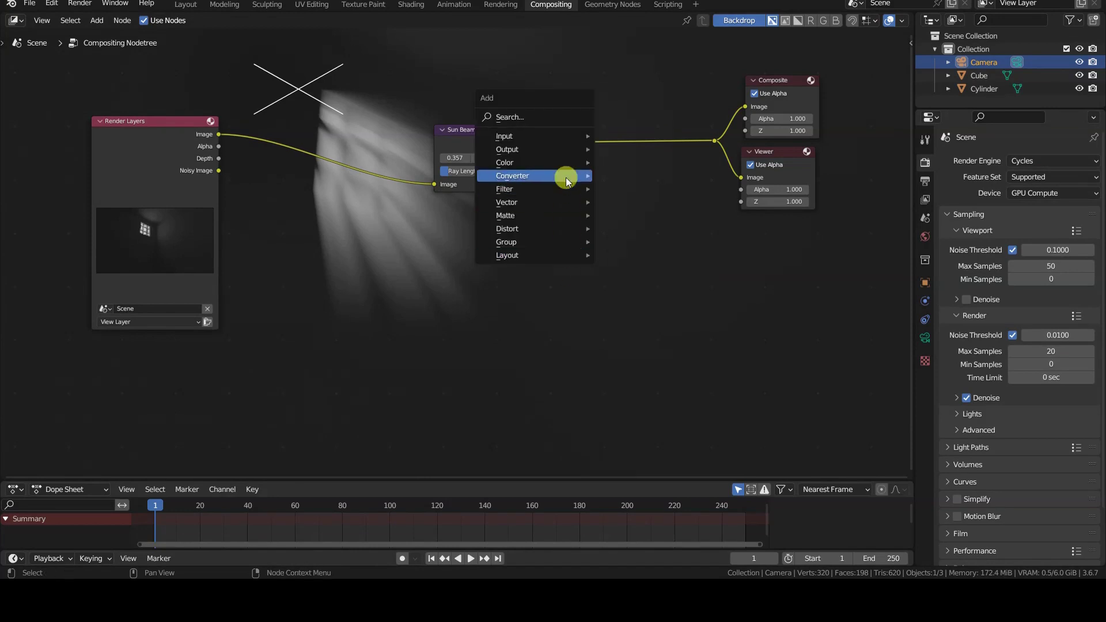
mouse_move(591, 163)
click(652, 281)
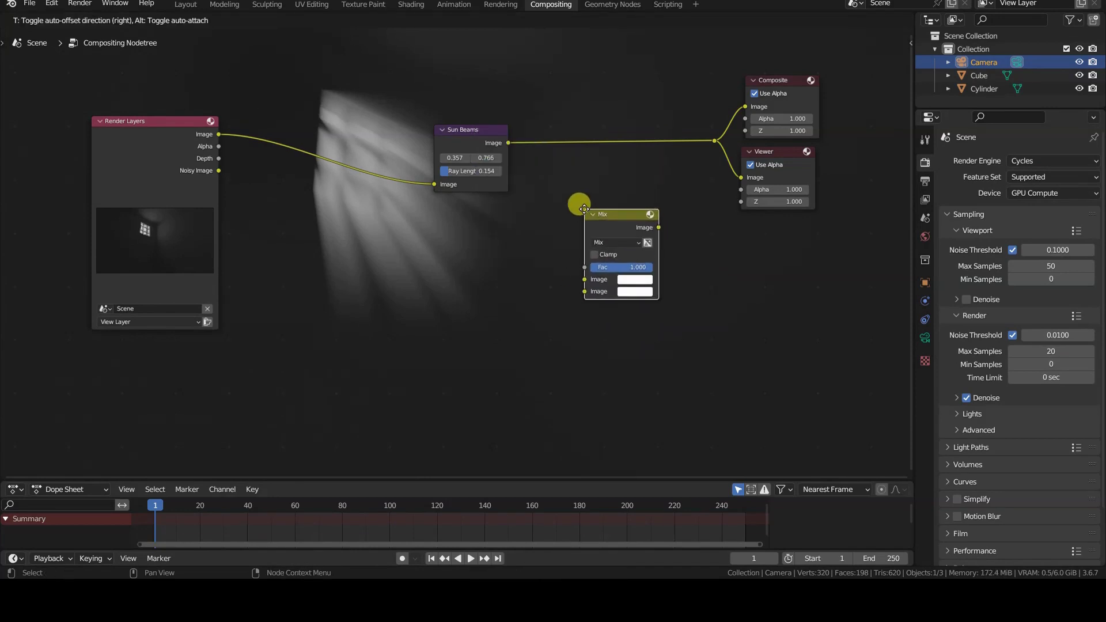
click(584, 210)
click(627, 242)
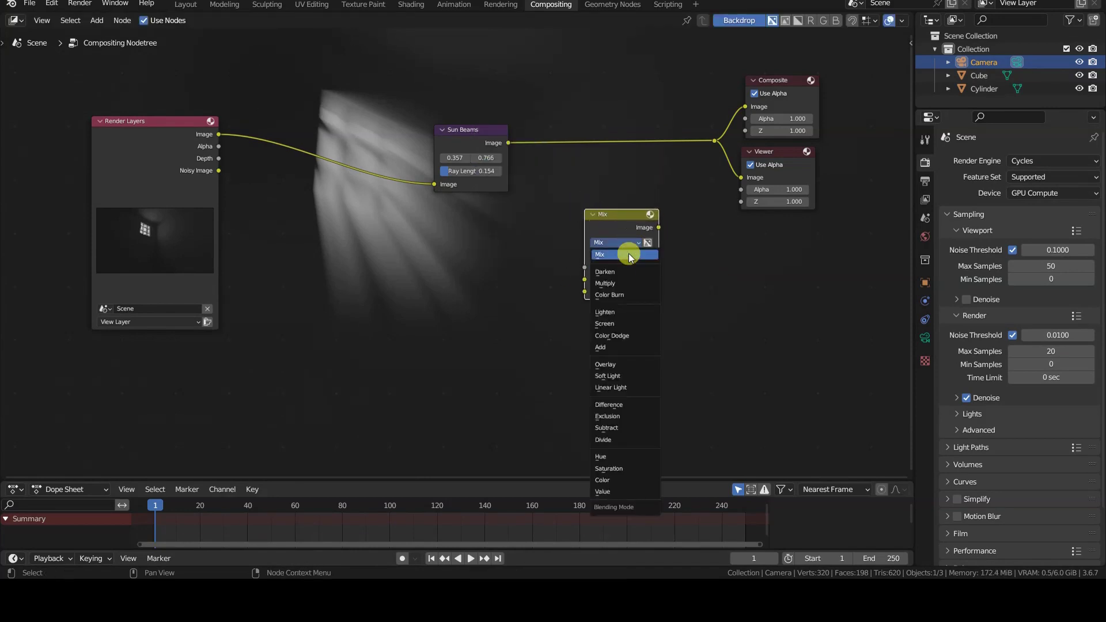
click(628, 347)
- Insert the Add node between Sun Beams and Composite, feed it the original render, keep Fac 1.000
drag(616, 213, 602, 88)
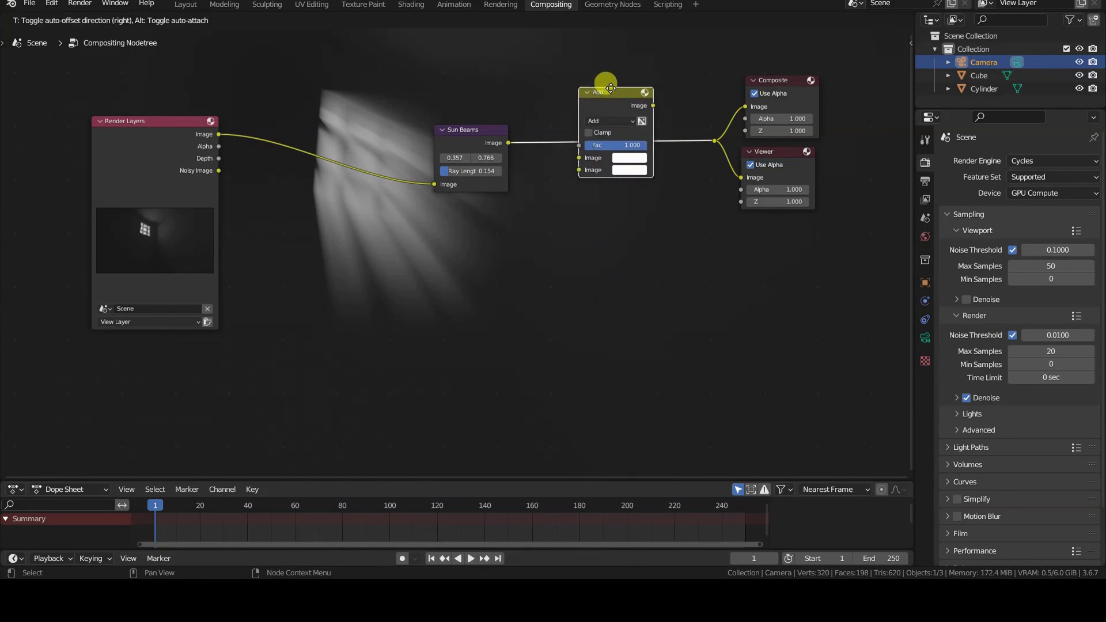
drag(579, 158, 579, 170)
drag(471, 141, 469, 184)
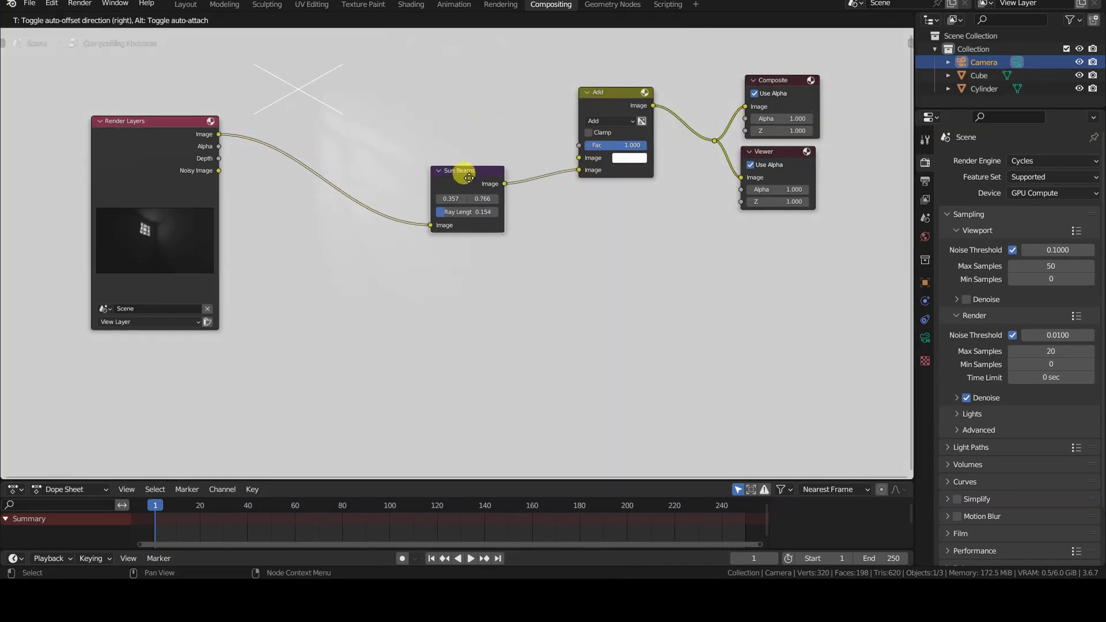
drag(219, 134, 579, 158)
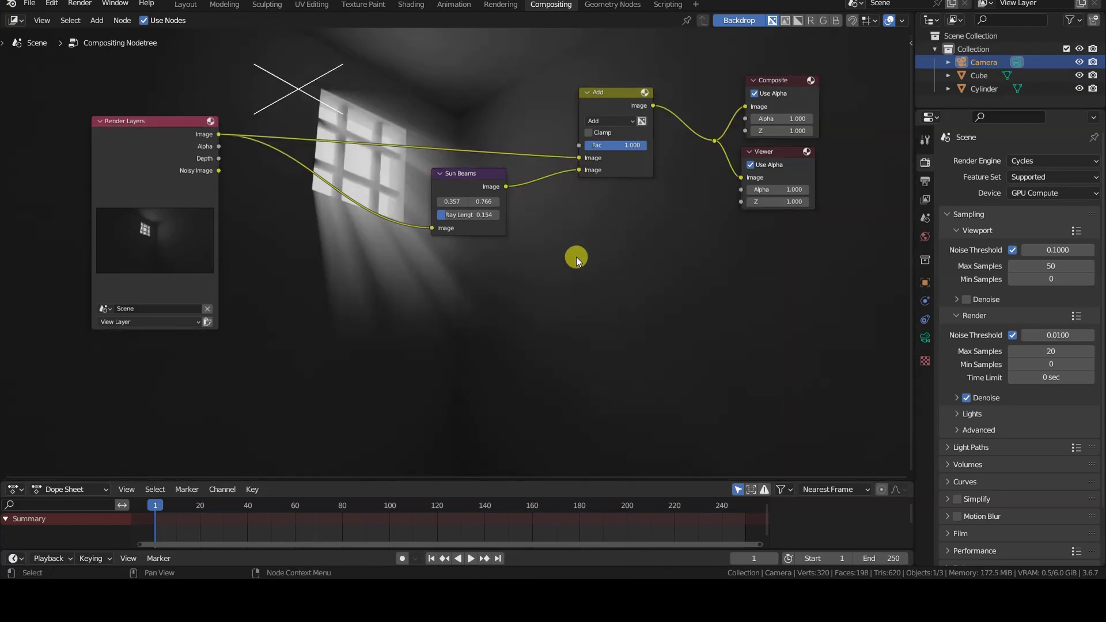
click(615, 145)
text(0.2)
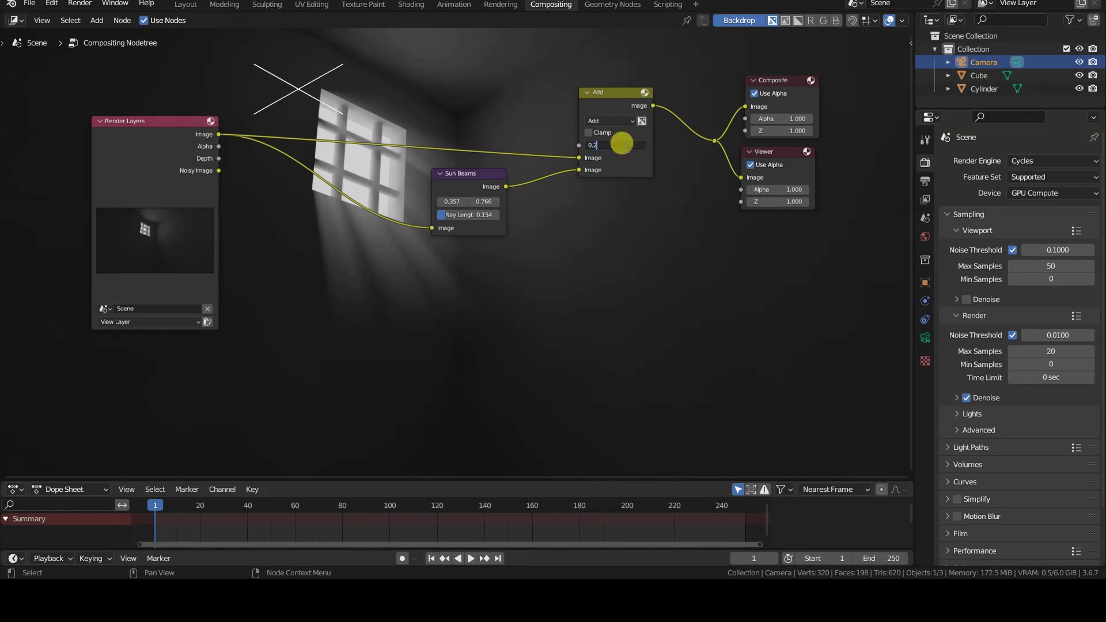
key(Escape)
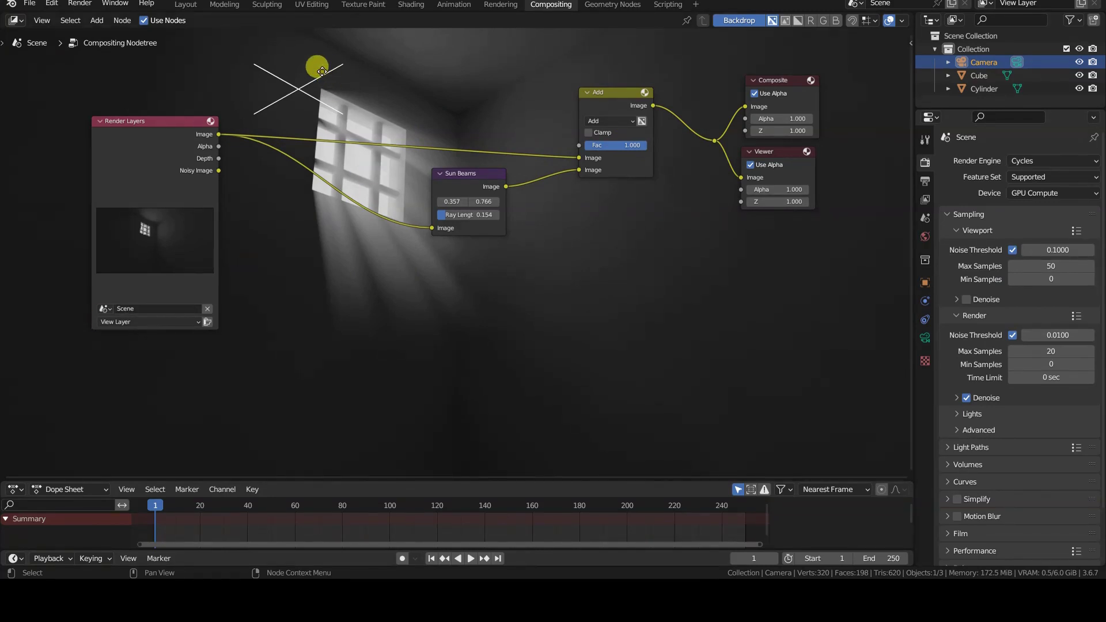
click(620, 95)
key(m)
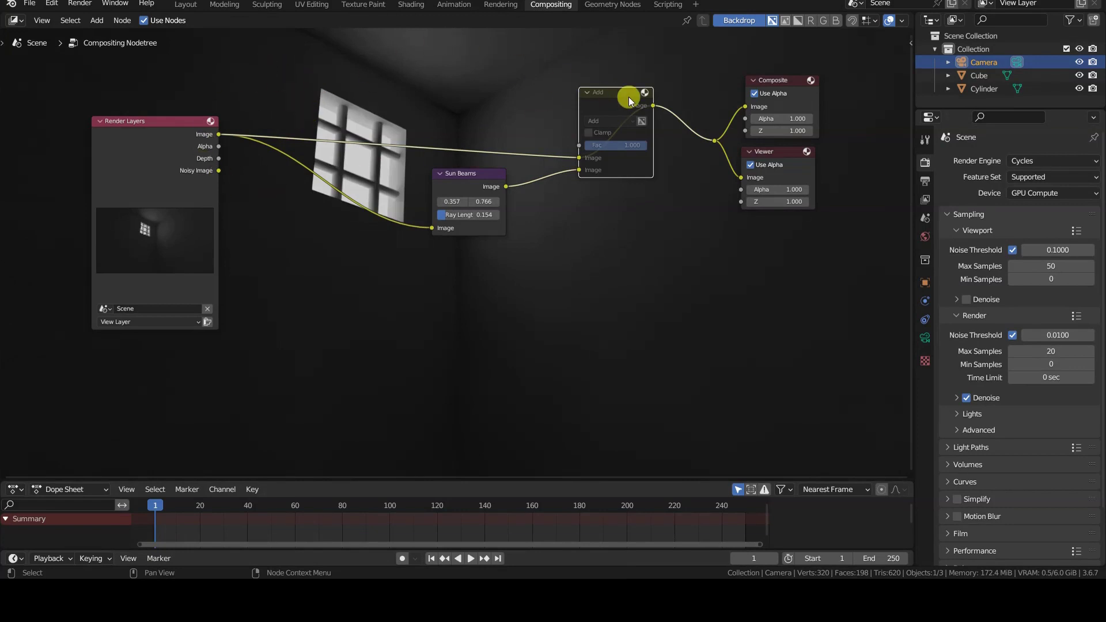
key(m)
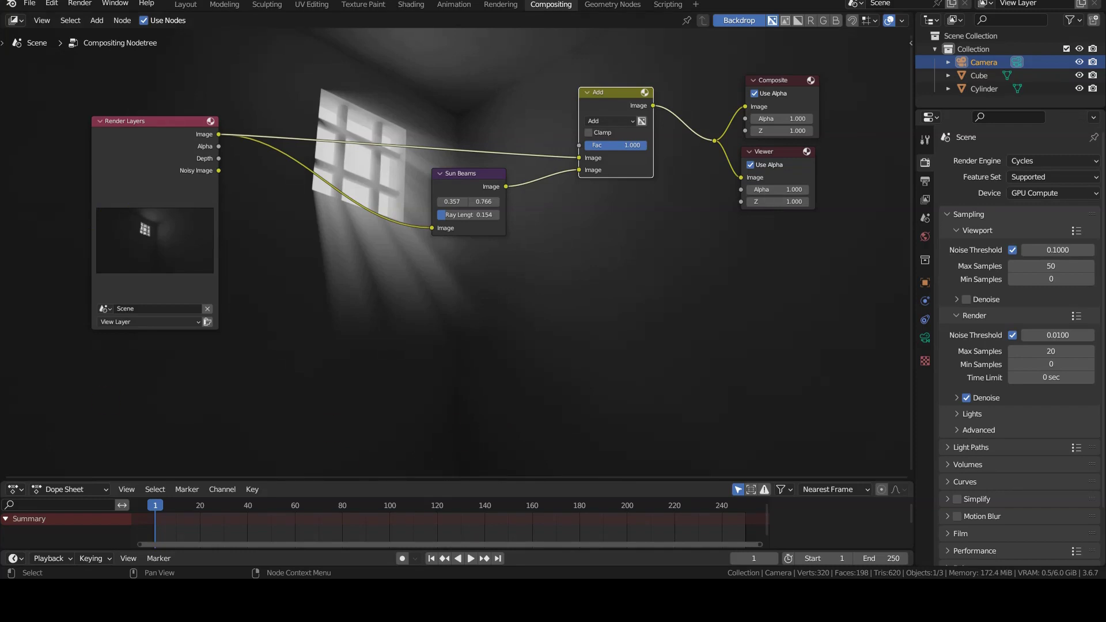
click(320, 86)
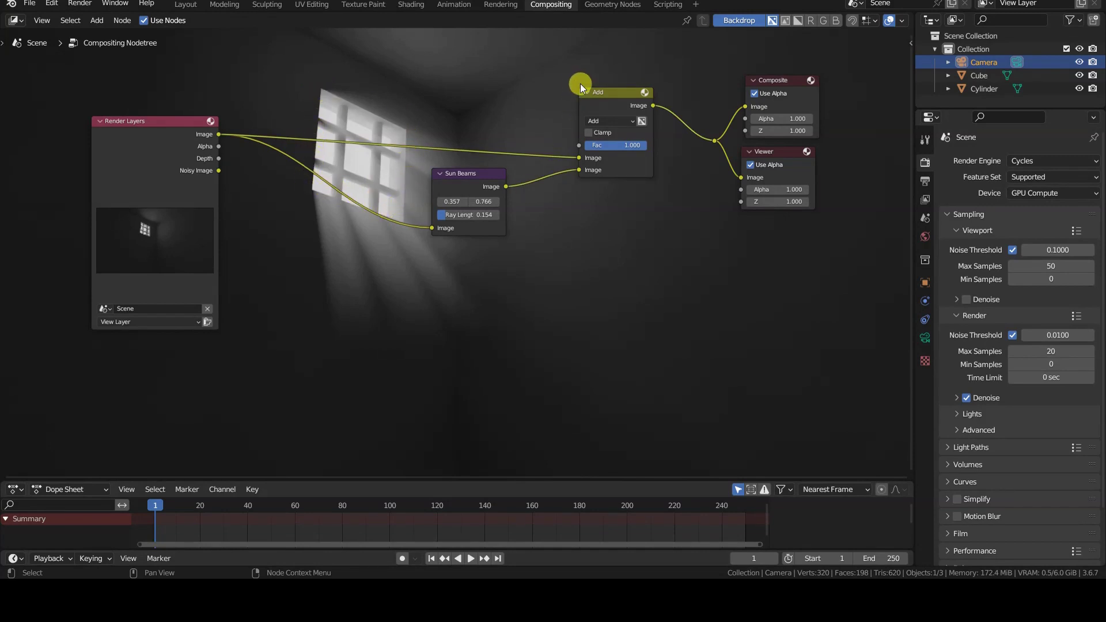
click(600, 93)
key(m)
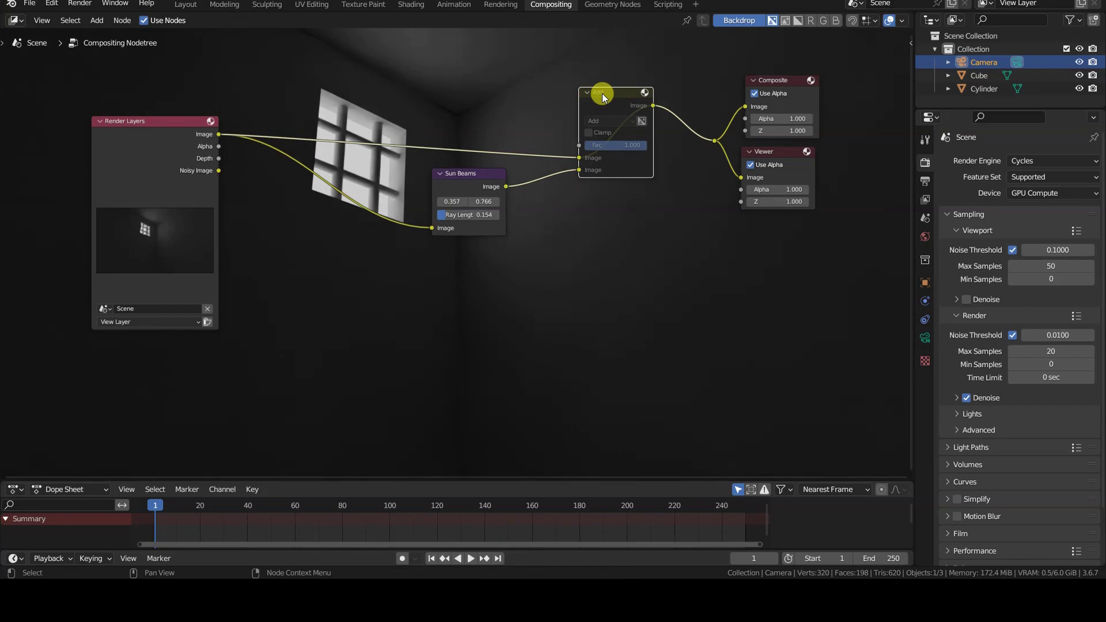
key(m)
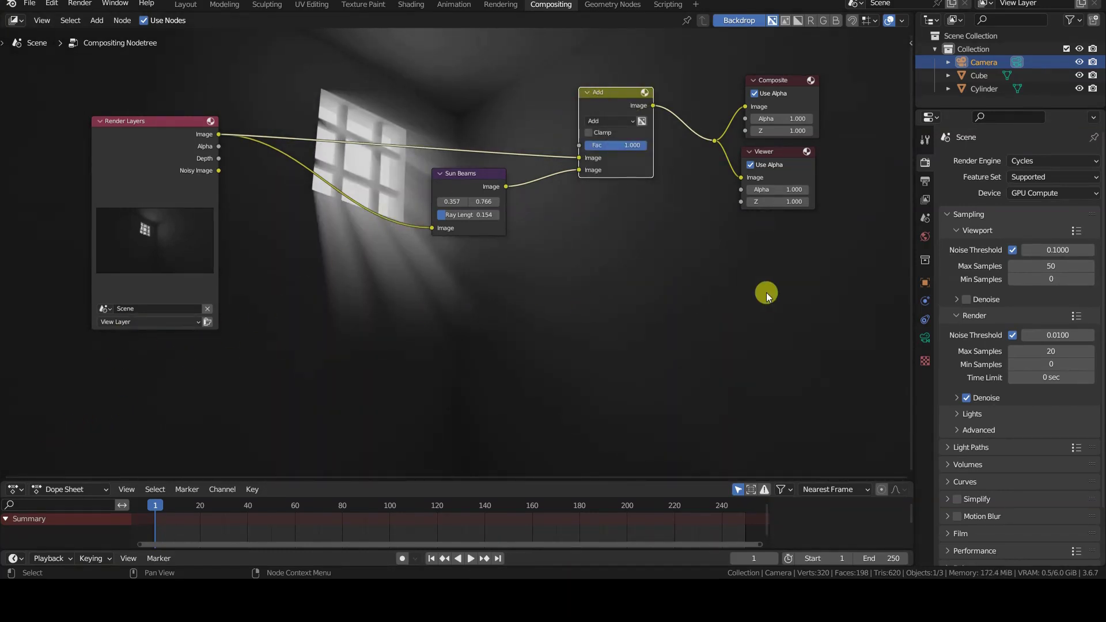
- Enable the Environment light pass in View Layer Properties
click(926, 199)
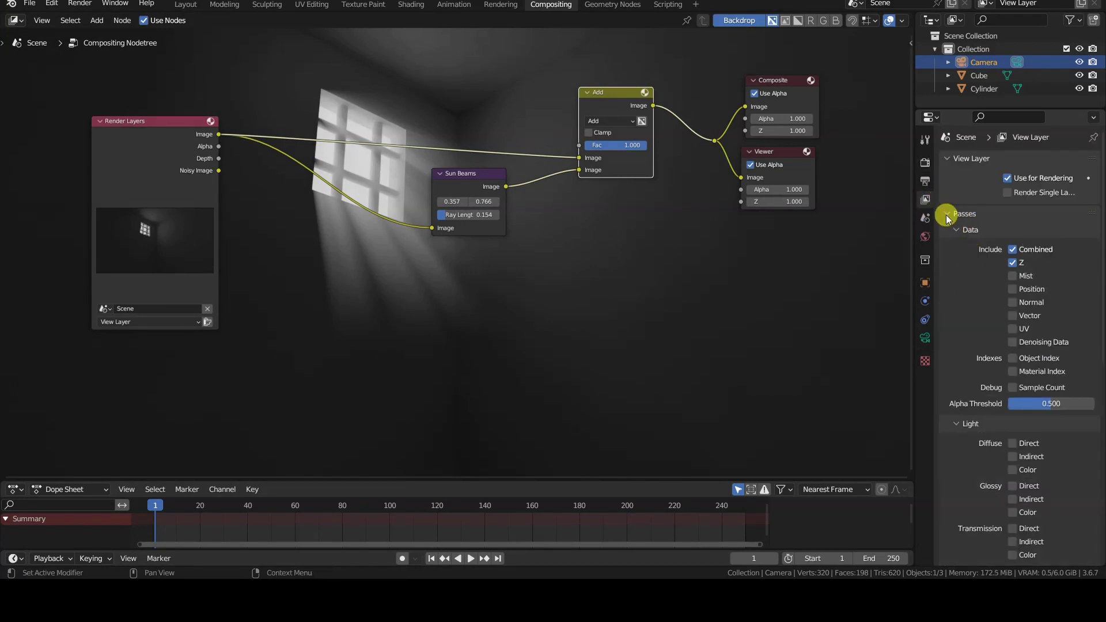
click(946, 216)
click(946, 215)
click(961, 231)
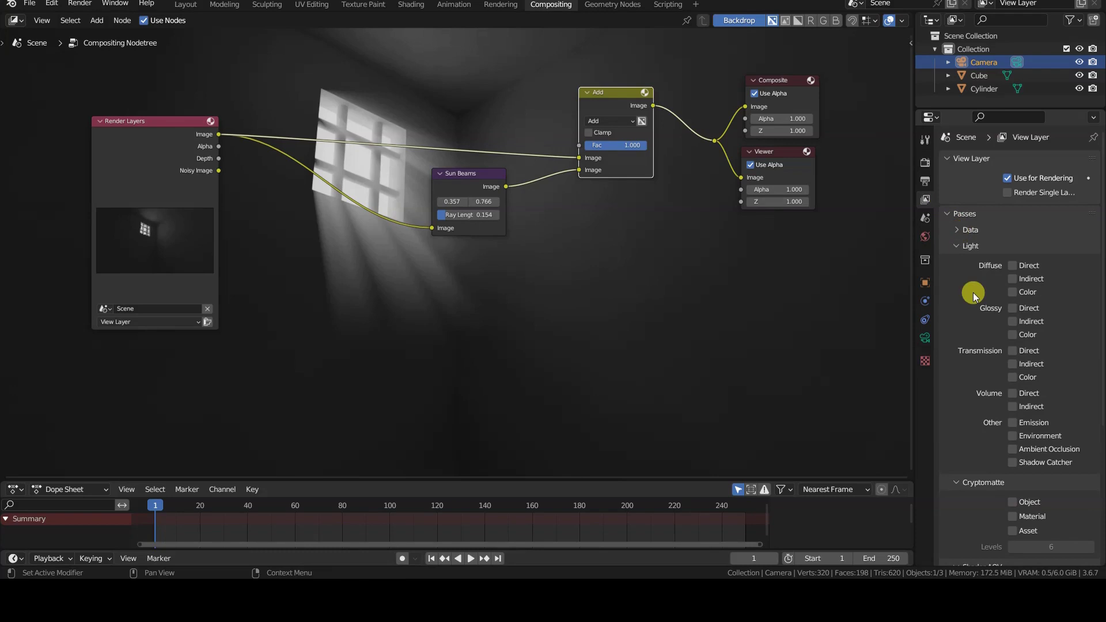
click(1012, 436)
- Connect the new Env output to the Add node's factor and render a fresh frame
scroll(1012, 426, down, 4)
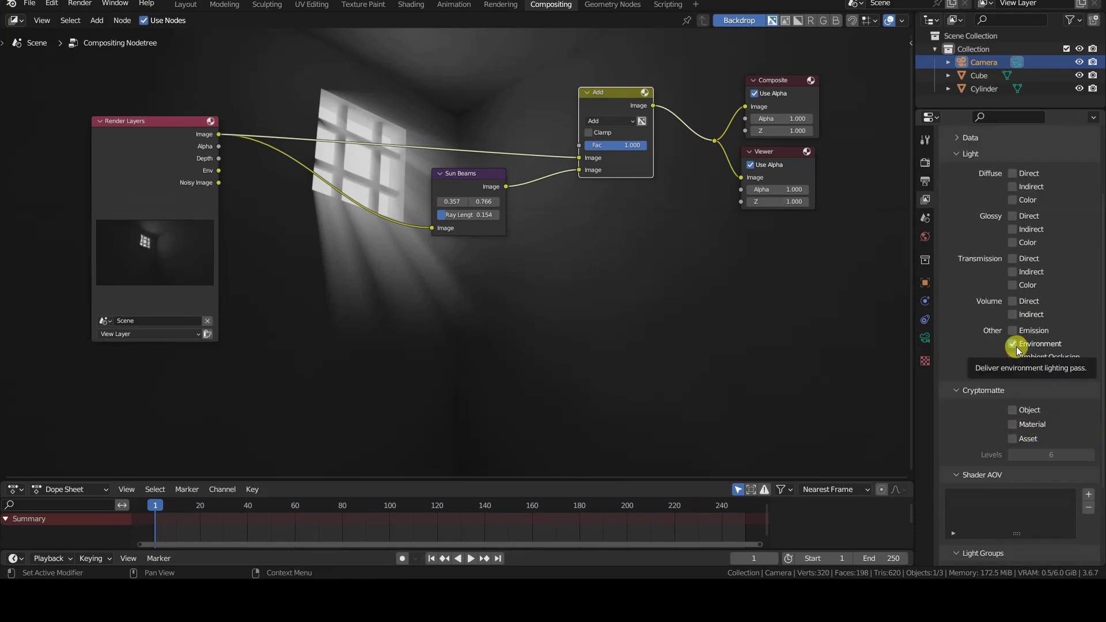
drag(219, 170, 714, 151)
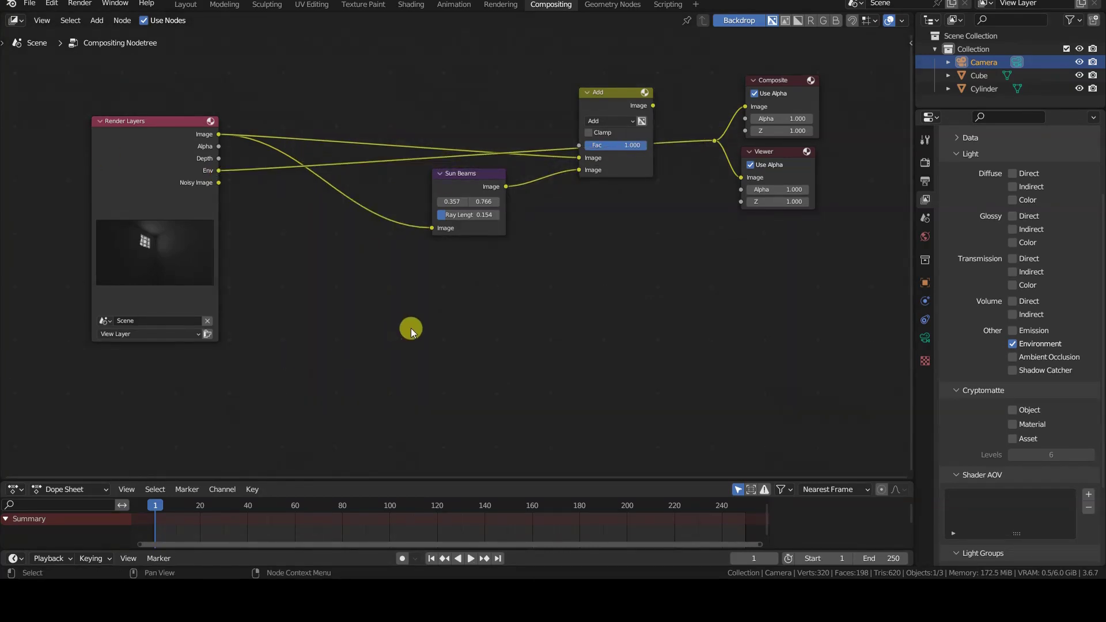
key(F12)
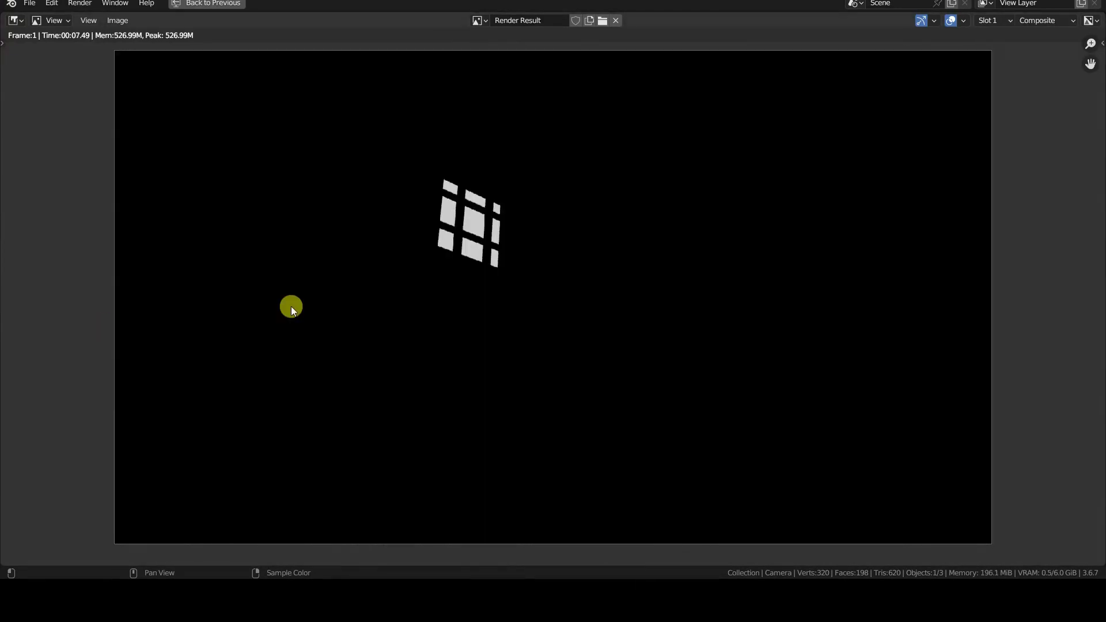
- Close the render result showing only the bright window panes and return to the compositing tree
key(Escape)
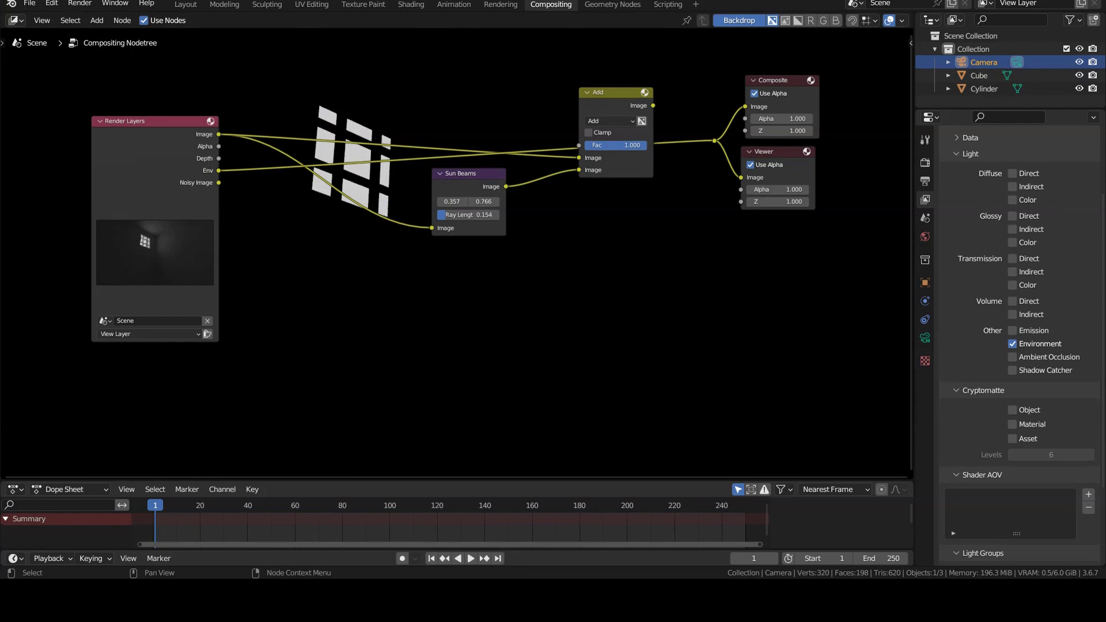
- Link the Env pass into Sun Beams' Image input and Add's output to Composite/Viewer, then mute Add
drag(218, 170, 432, 228)
drag(652, 106, 714, 140)
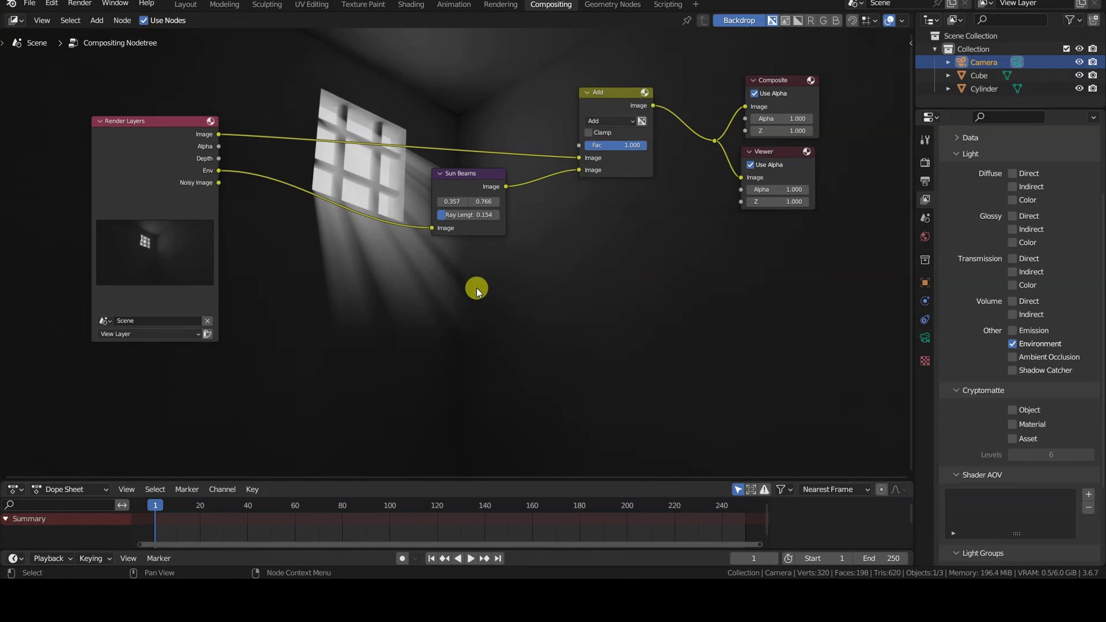
click(613, 100)
key(m)
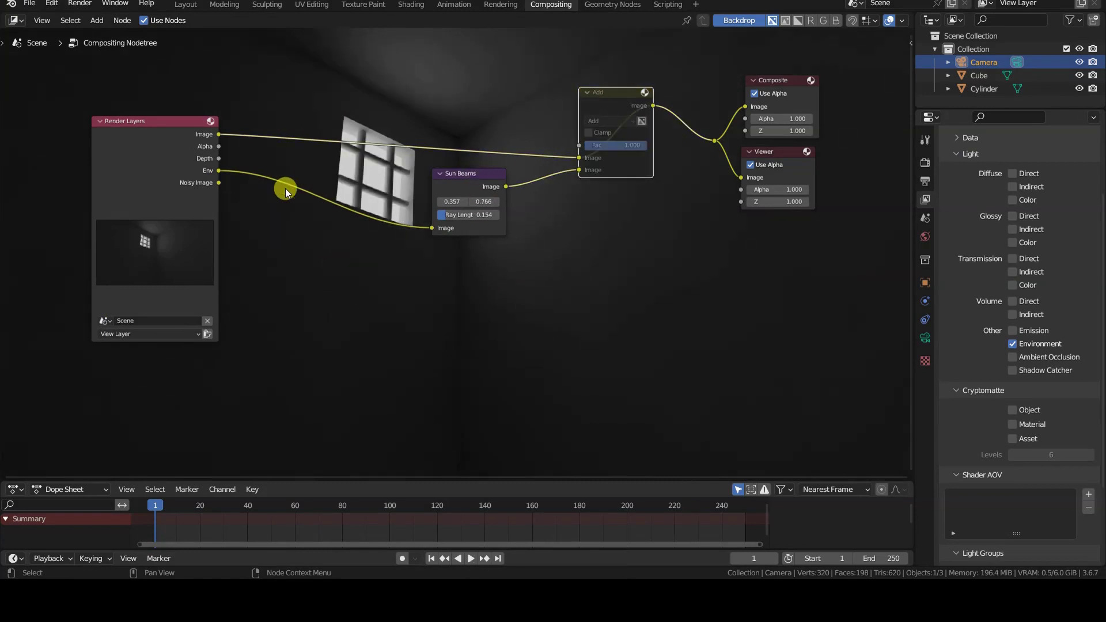
- Enlarge the backdrop, unmute Add to restore the beams, and frame the whole node tree
key(alt+v)
middle_drag(322, 240, 251, 192)
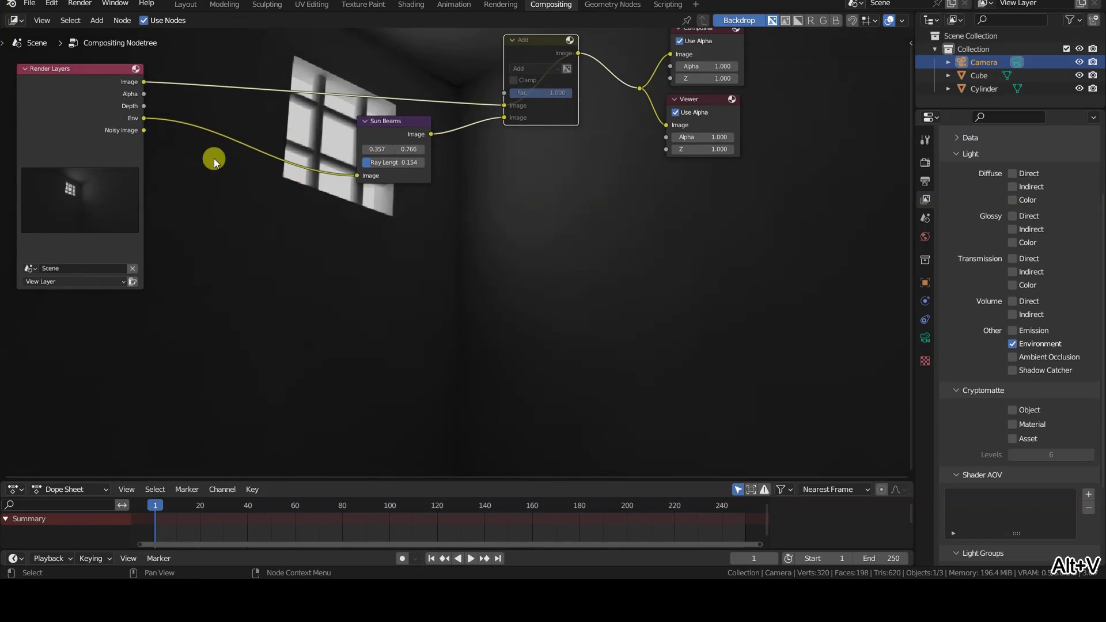
key(m)
click(491, 276)
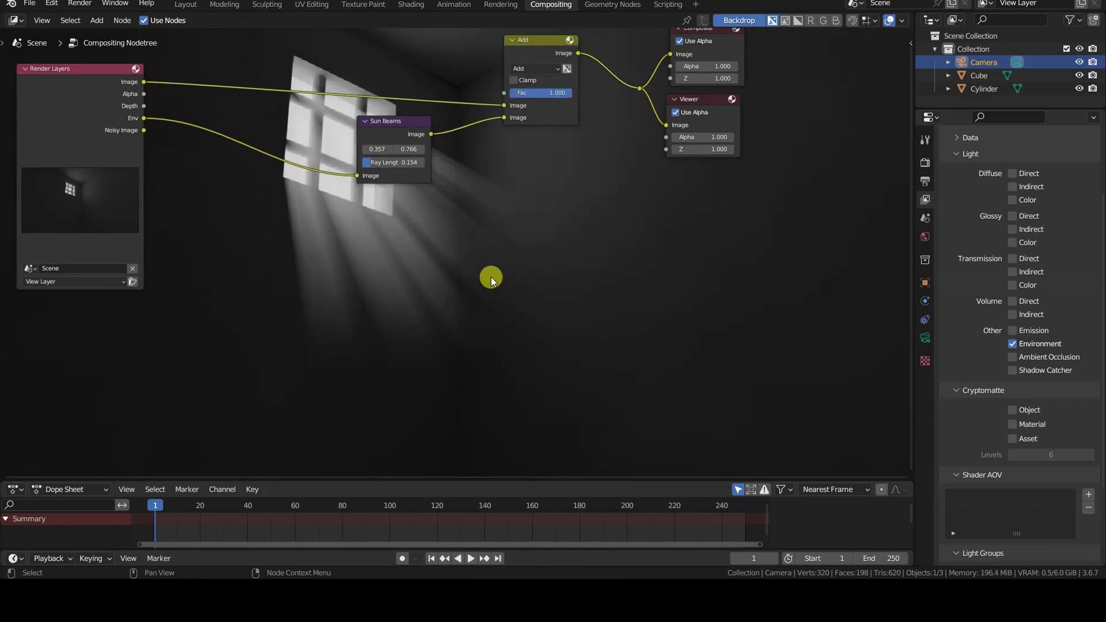
key(a)
key(Home)
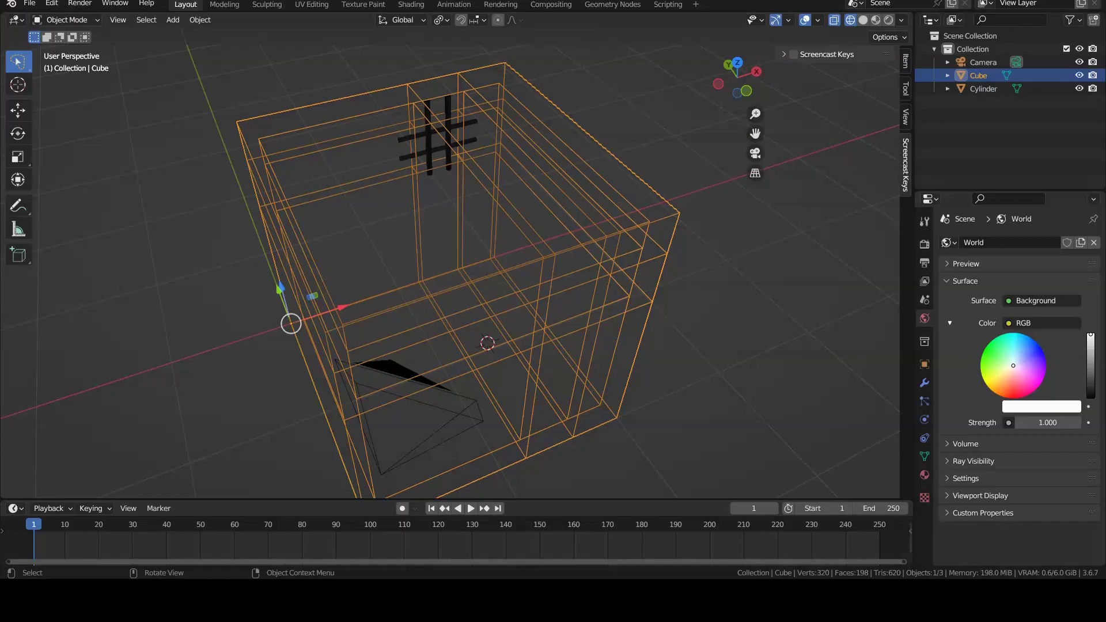
- Add a cube, scale it down, and stretch it along Z into a tall pillar
key(KP_7)
key(shift+a)
click(522, 284)
key(s)
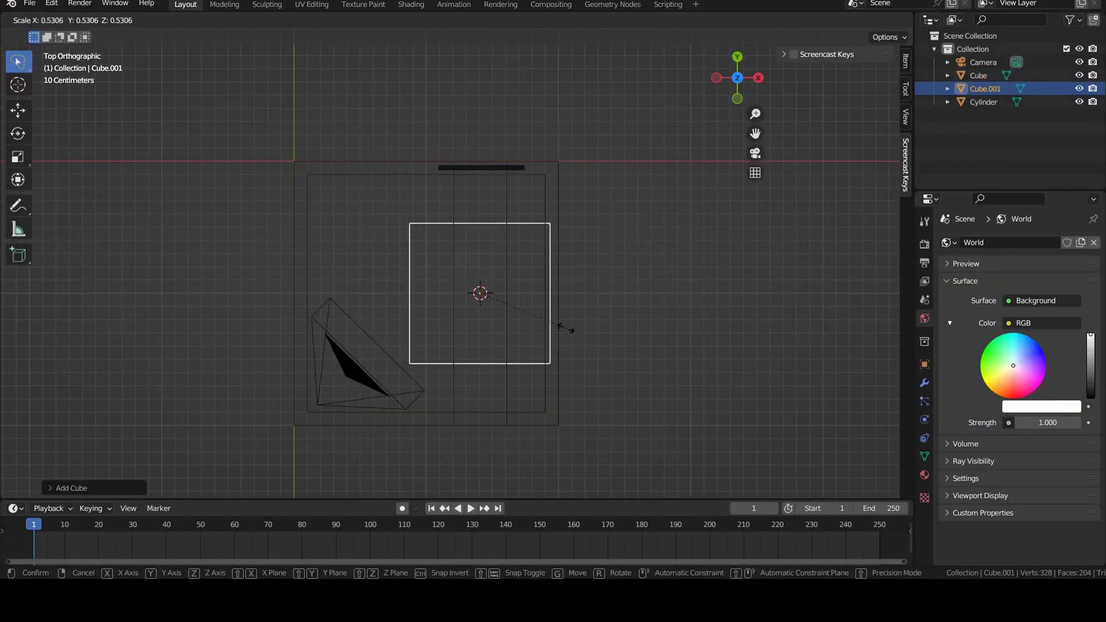
click(472, 230)
key(s)
click(574, 301)
middle_drag(575, 302, 524, 298)
key(KP_1)
key(s)
key(z)
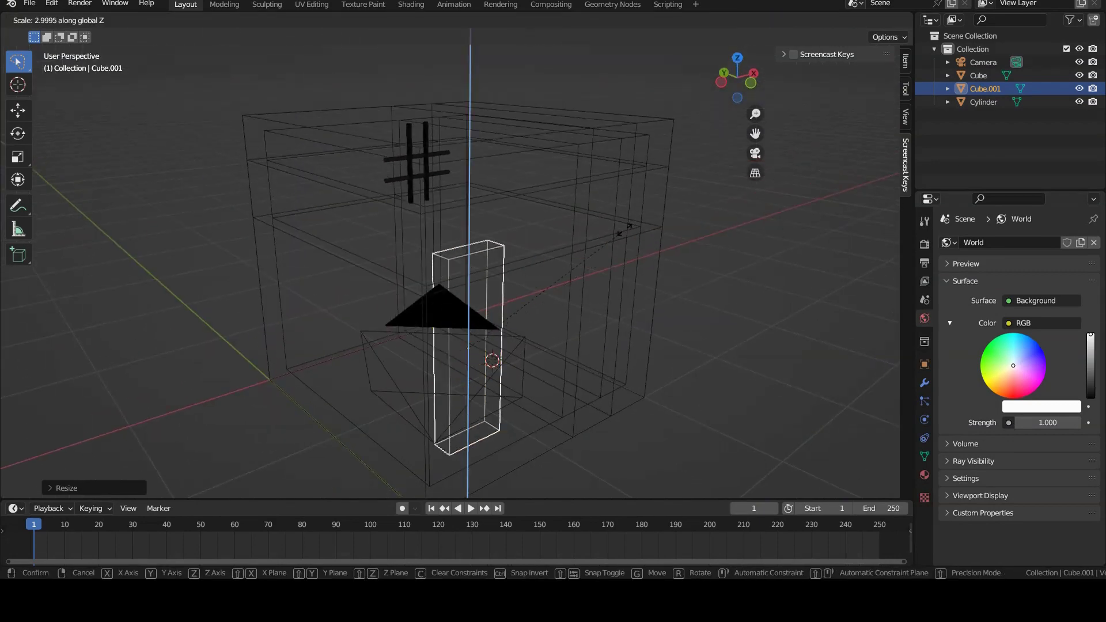
click(524, 237)
- View through the camera in Solid shading and render the frame twice to check the pillar
key(KP_0)
key(z)
click(611, 244)
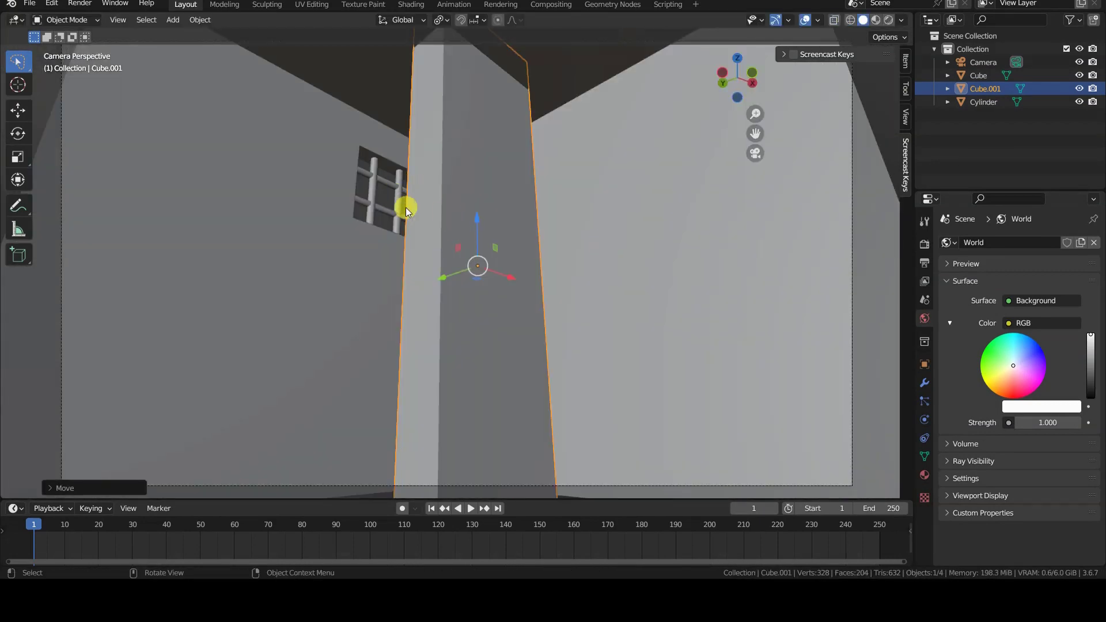
key(F12)
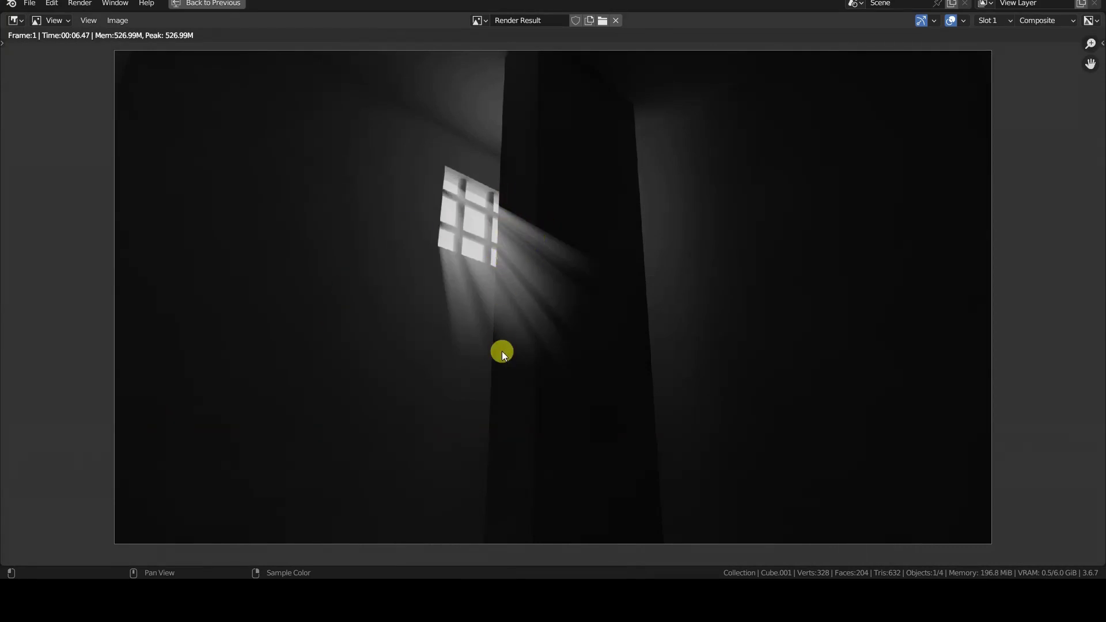
key(Escape)
key(F12)
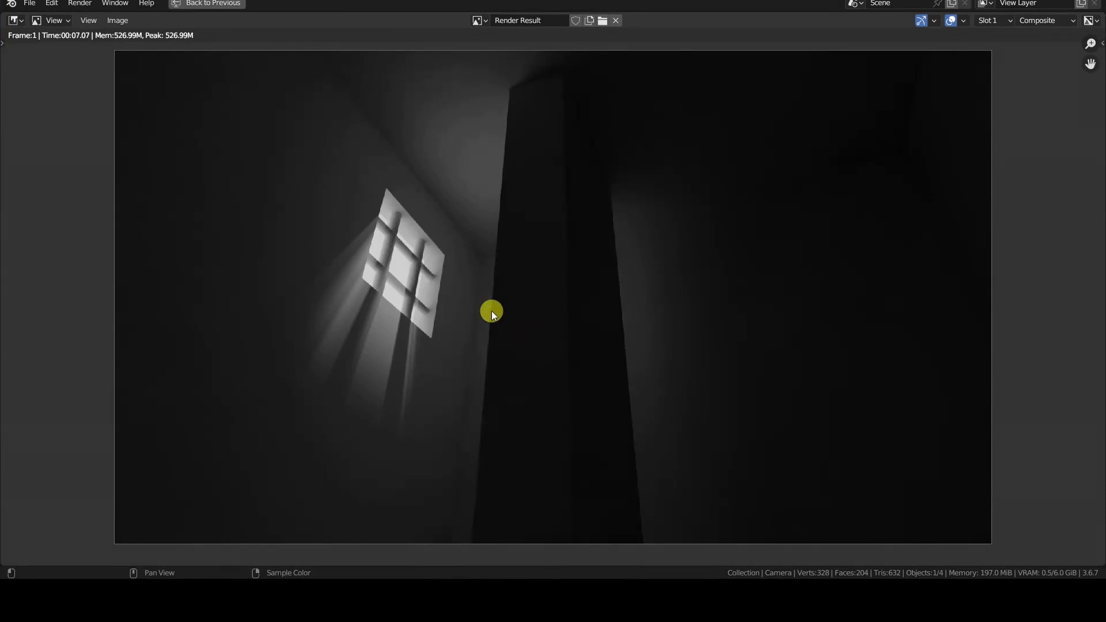
key(Escape)
click(548, 4)
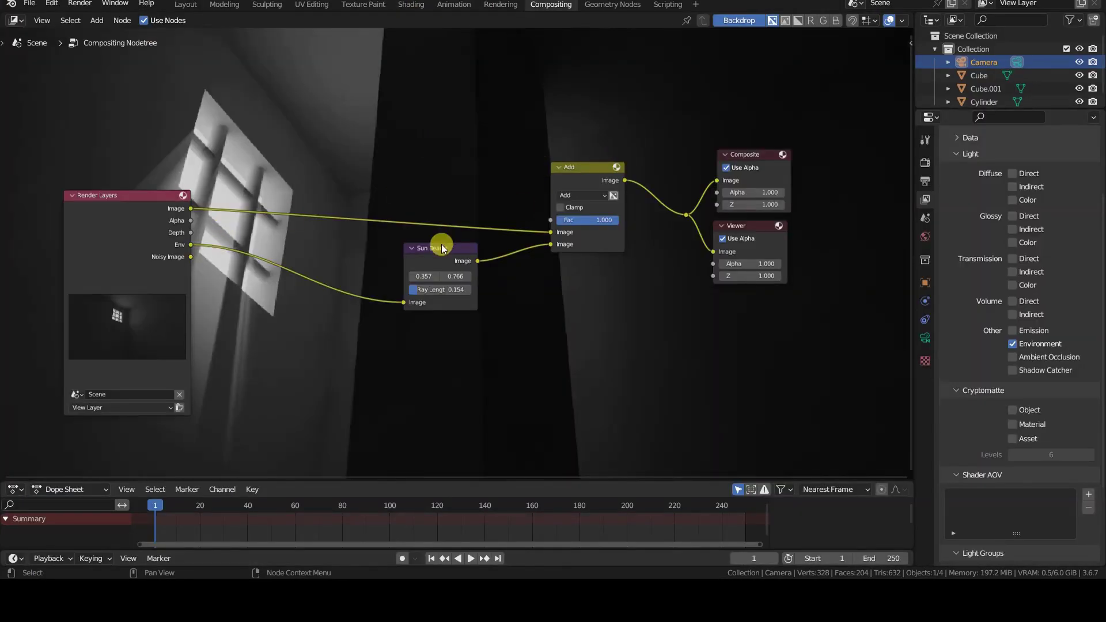
- Drag the Sun Beams source point on the backdrop to reposition it over the window
drag(443, 249, 446, 277)
drag(257, 49, 161, 103)
drag(452, 316, 463, 317)
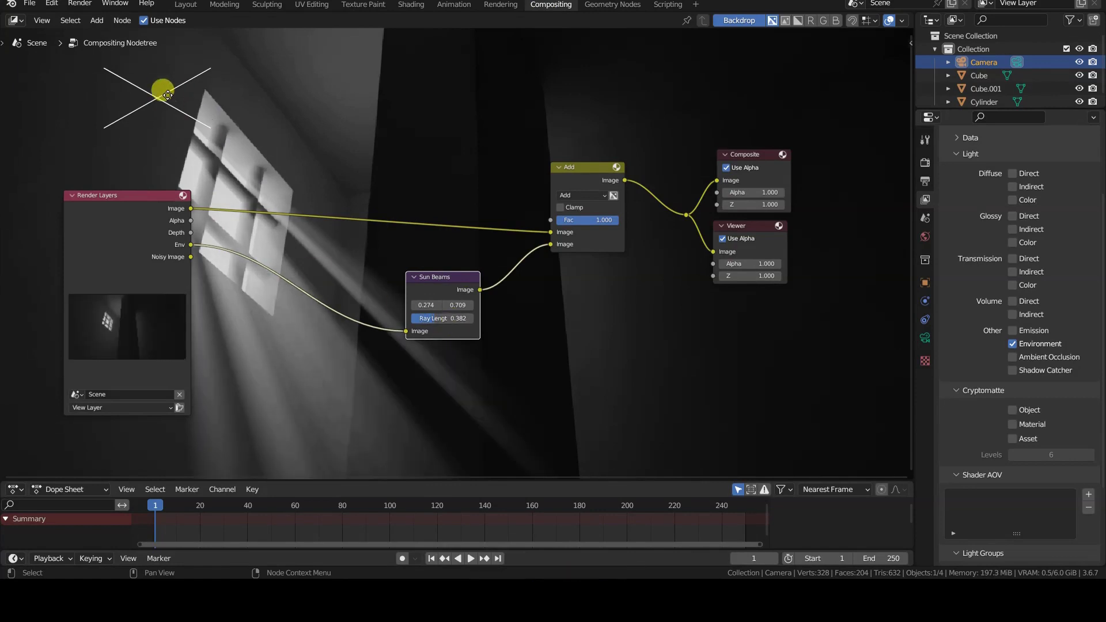
drag(167, 95, 169, 168)
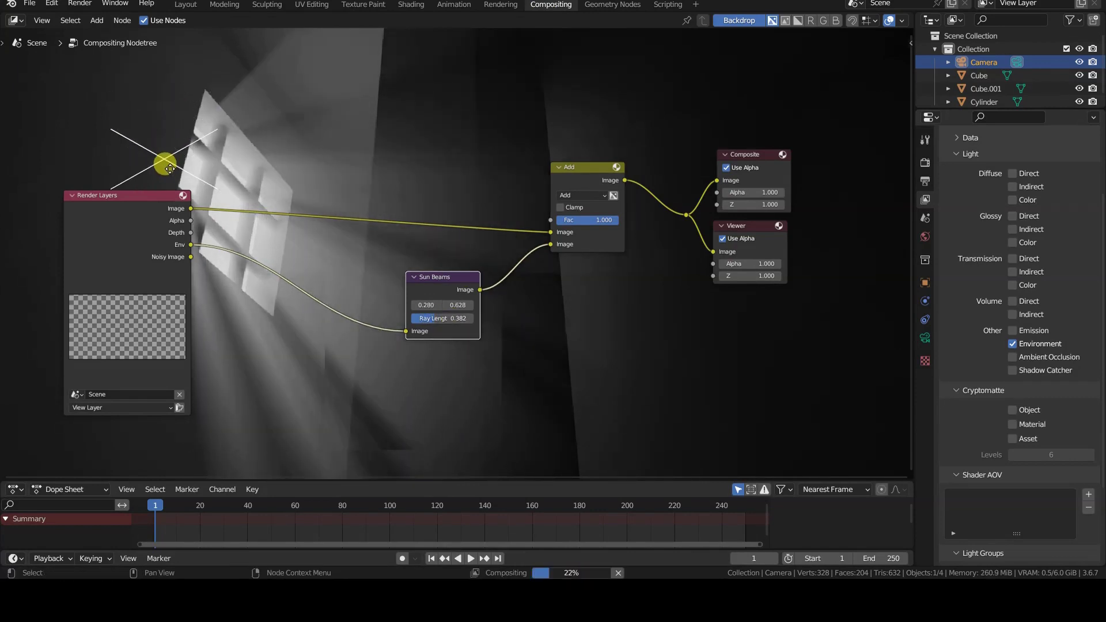
- Set Sun Beams Ray Length to 0.700 and preview the Invert Color node's output
drag(451, 316, 457, 317)
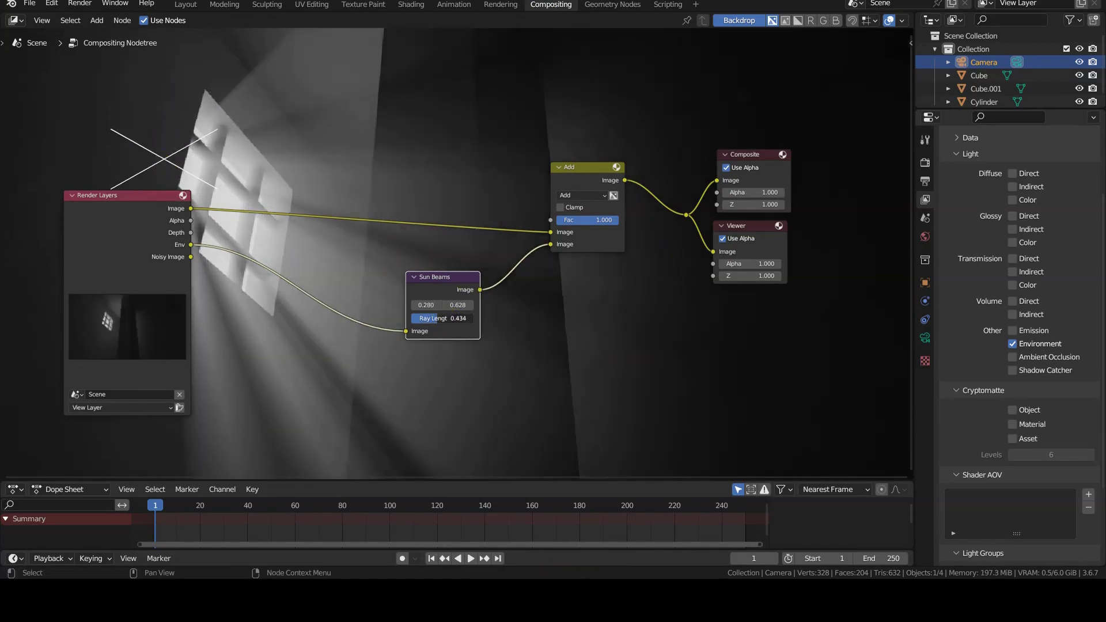
double_click(432, 317)
text(0.7)
key(Return)
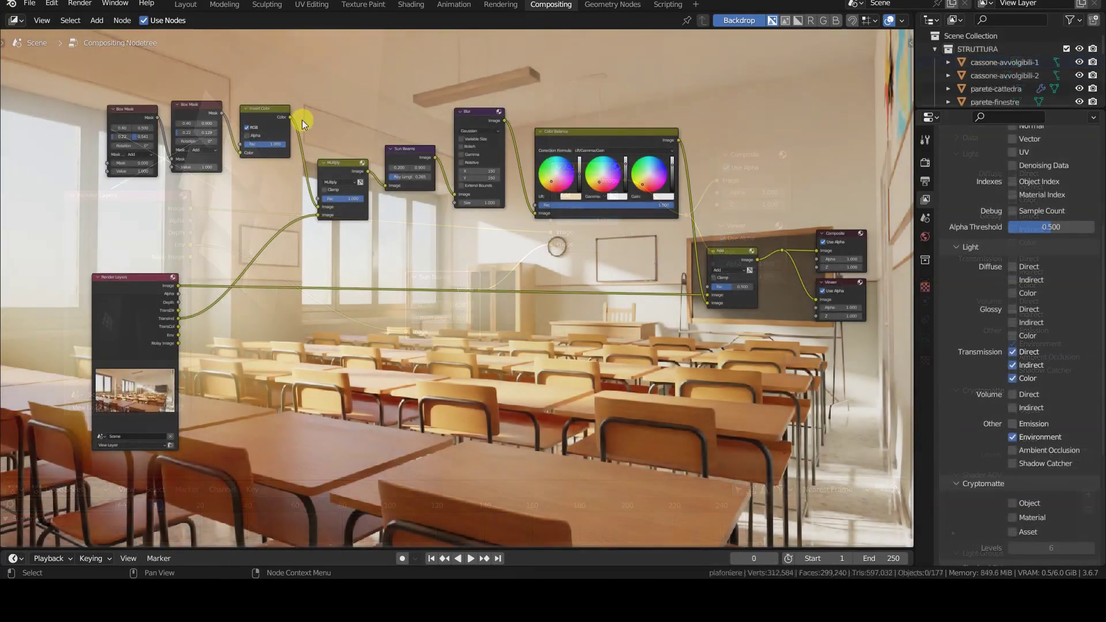
drag(290, 117, 781, 250)
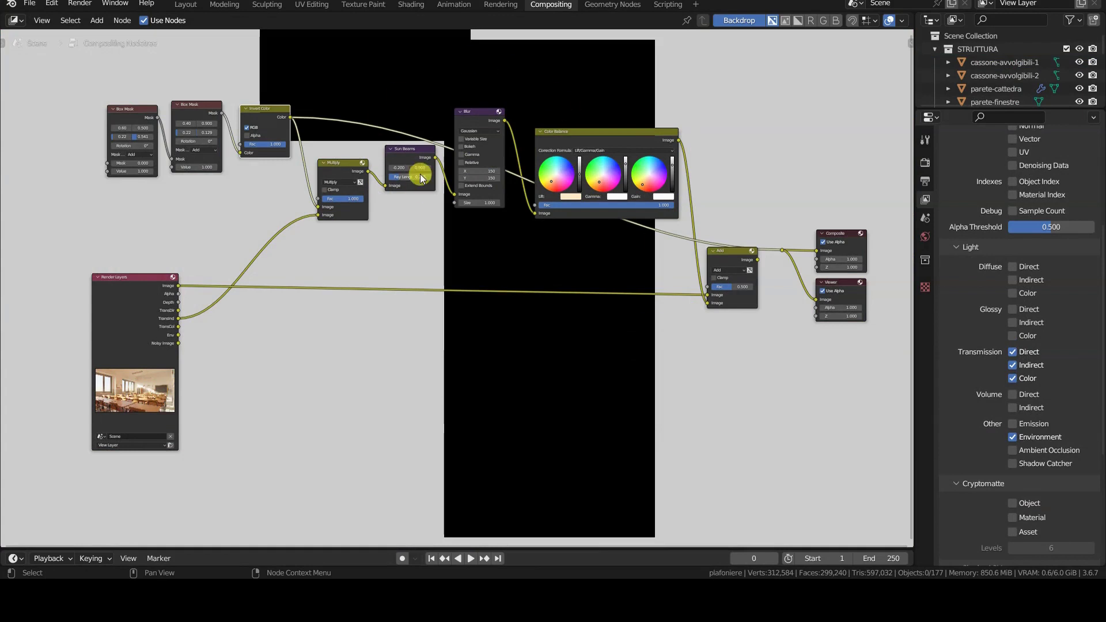
- Preview the Sun Beams, Blur and Color Balance node outputs in turn
drag(436, 158, 781, 250)
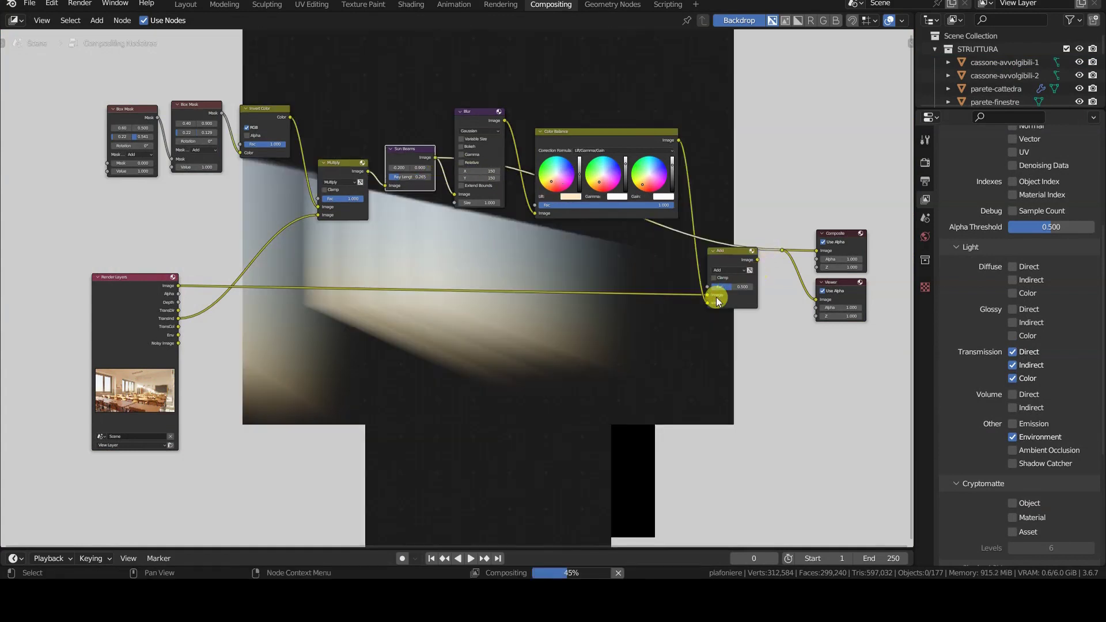
middle_drag(444, 385, 389, 357)
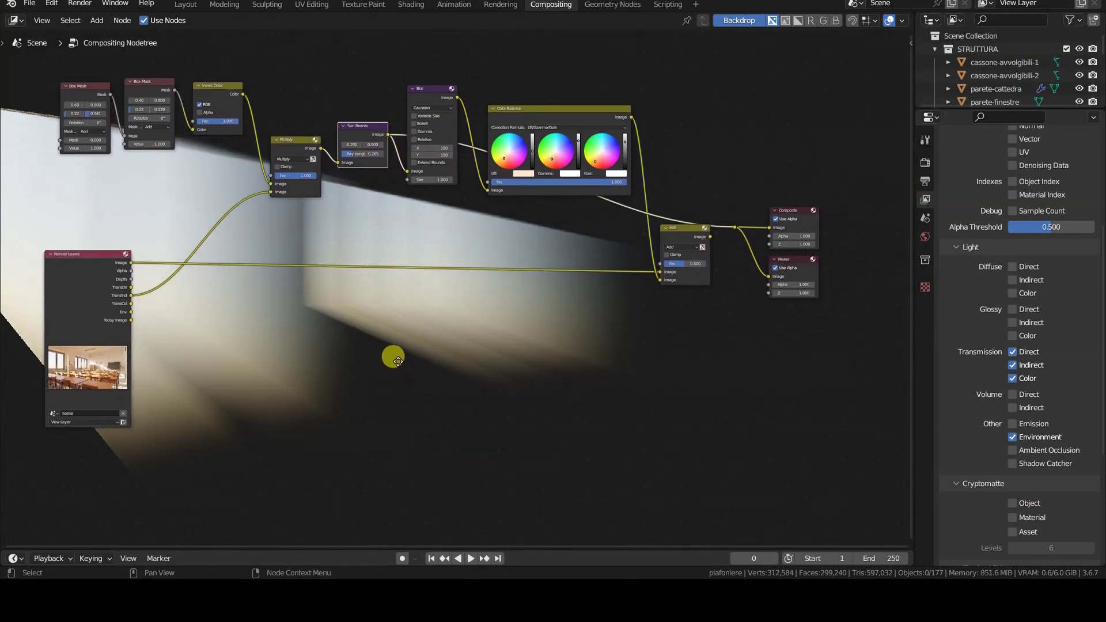
drag(458, 105, 736, 233)
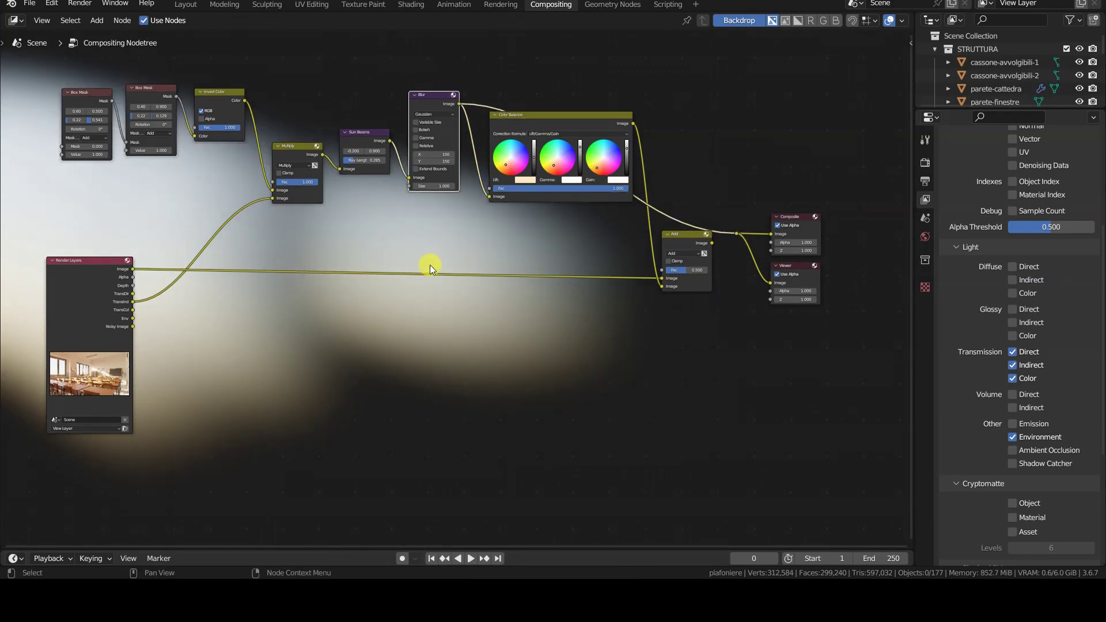
drag(632, 125, 736, 233)
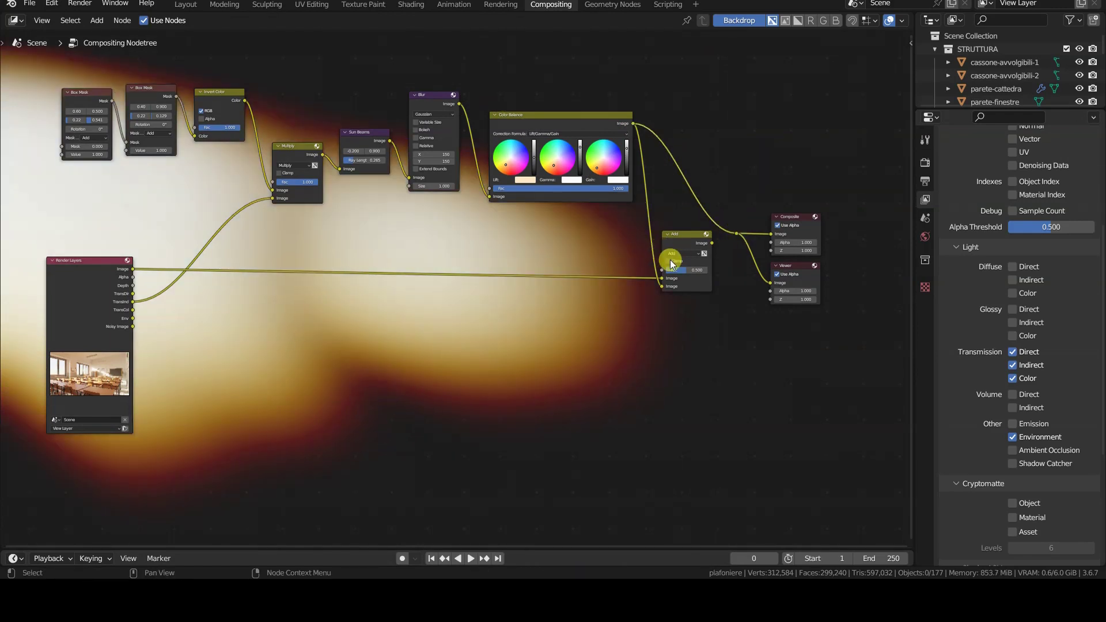
- Route the Add node to the outputs and mute/unmute it to compare the beams
drag(712, 243, 736, 233)
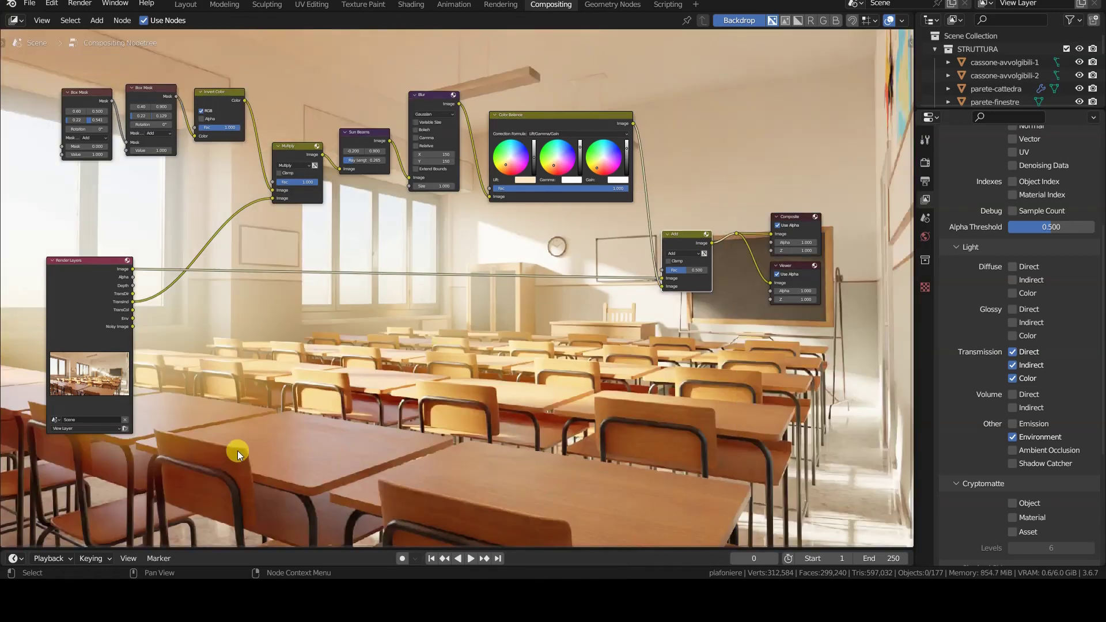
key(m)
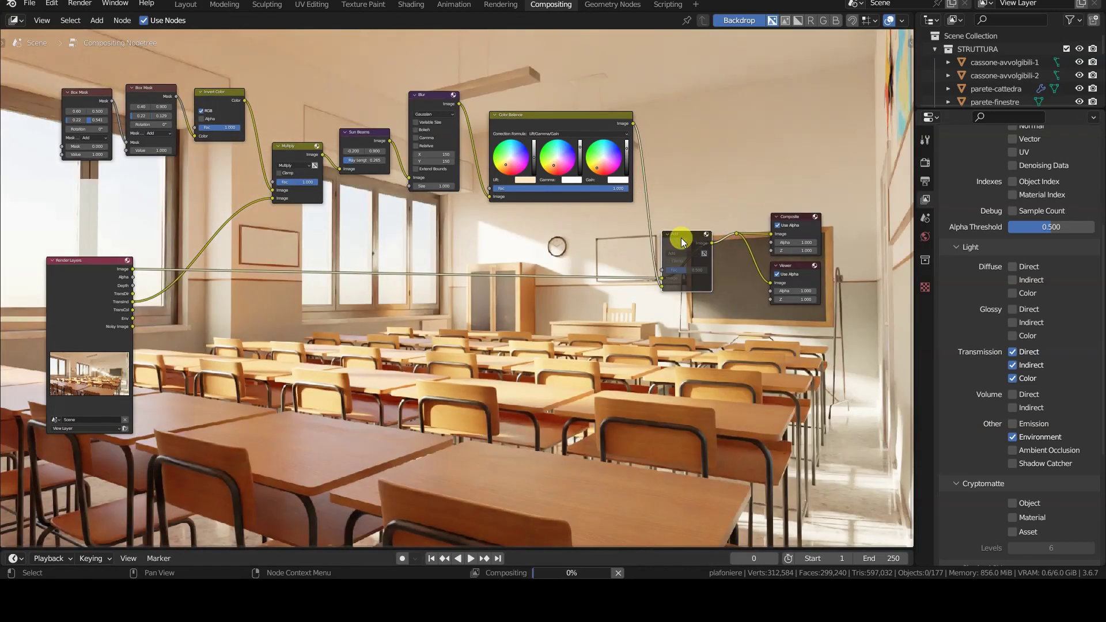
key(m)
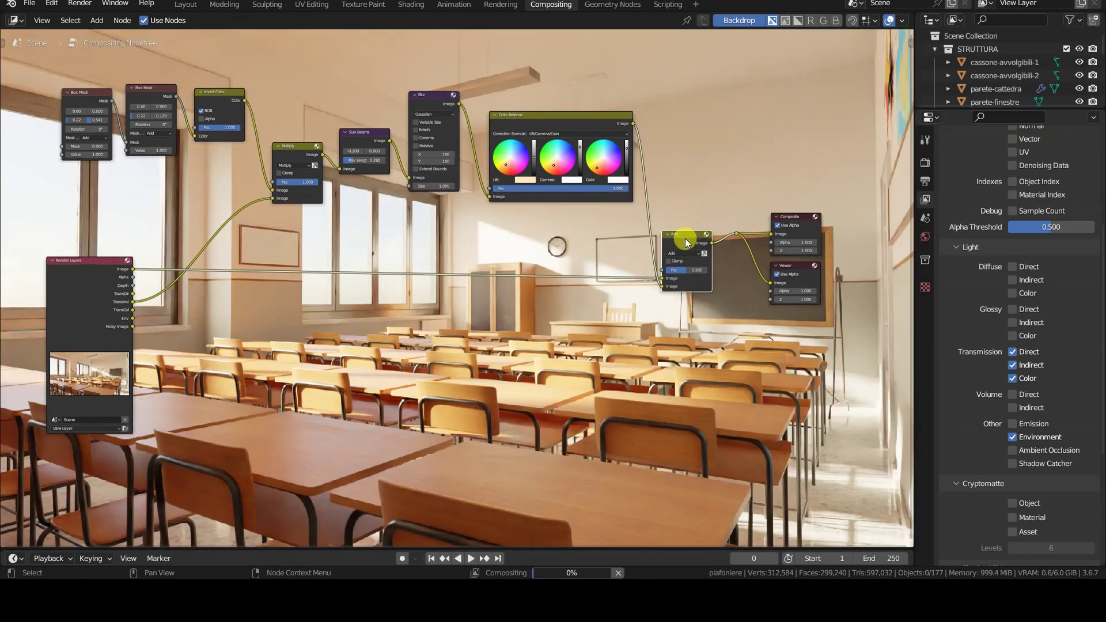